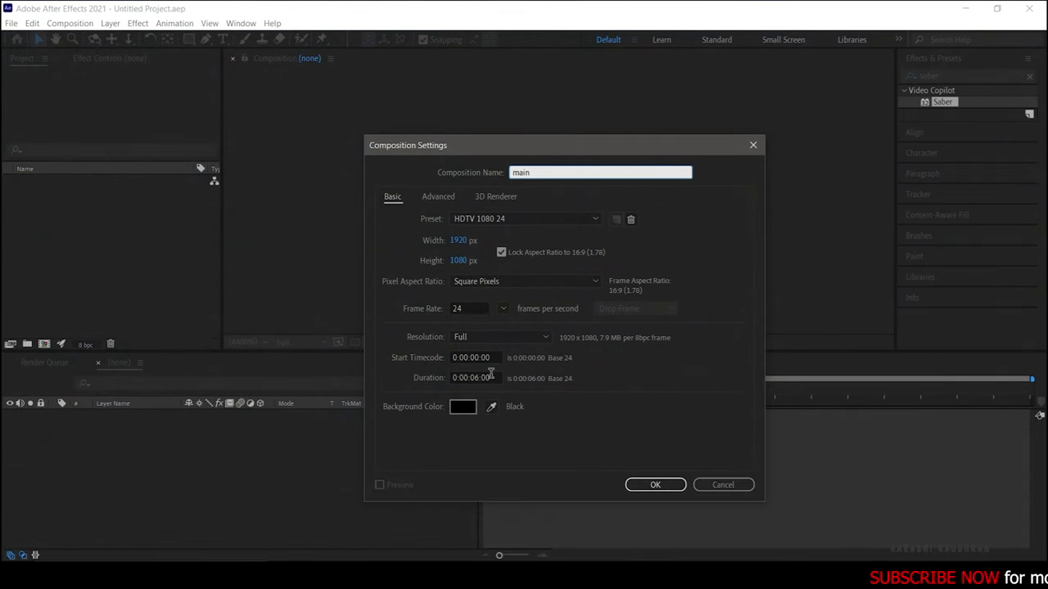
# Step: Create the composition and add a two-line 'AFTER EFFECTS' title with wider tracking and 226 px leading
pyautogui.click(657, 485)
pyautogui.rightClick(174, 460)
pyautogui.moveTo(245, 330)
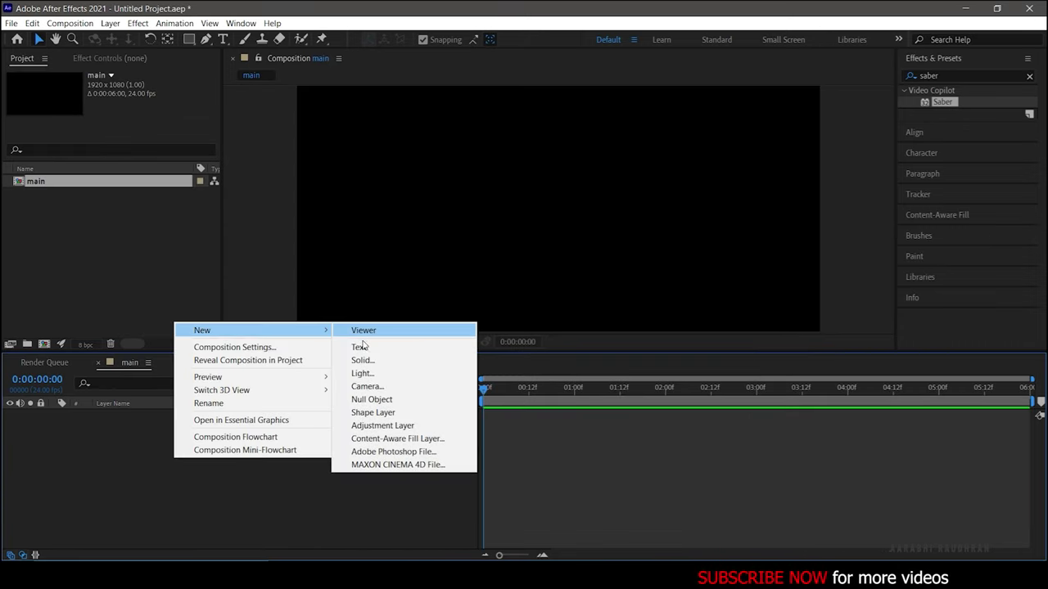
pyautogui.click(362, 347)
pyautogui.write('AFTER ')
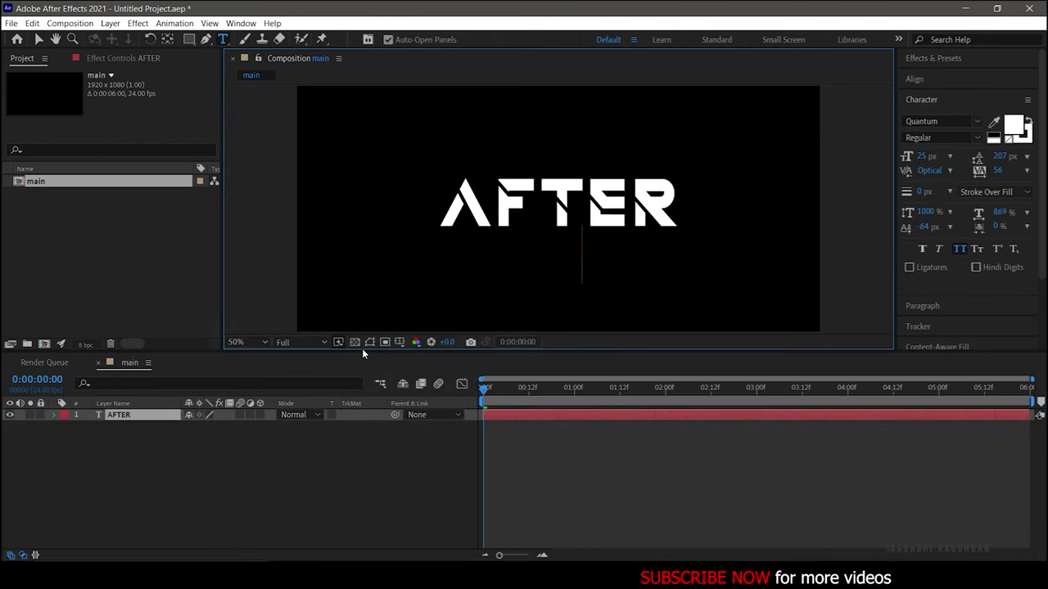
pyautogui.write('EFFECTS')
pyautogui.click(297, 494)
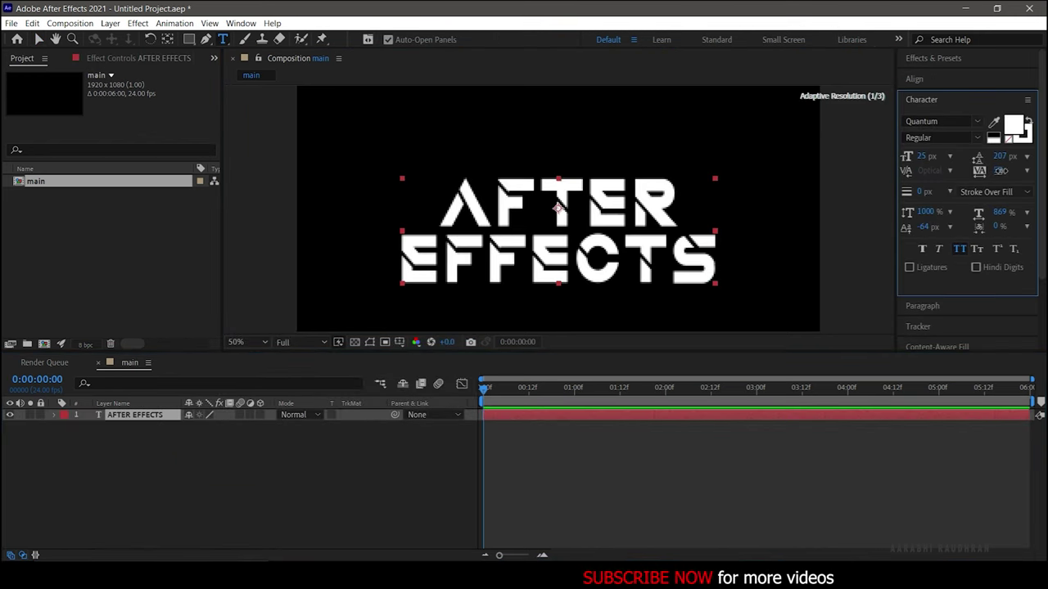
pyautogui.moveTo(1000, 170)
pyautogui.mouseDown()
pyautogui.moveTo(1033, 171)
pyautogui.moveTo(1015, 156)
pyautogui.moveTo(1015, 170)
pyautogui.mouseUp()
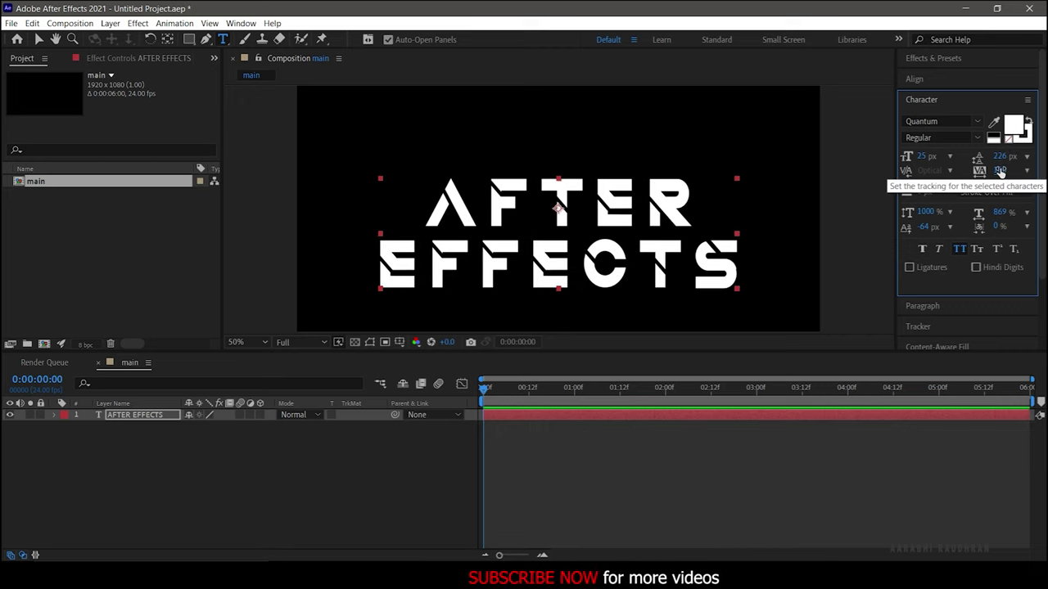
pyautogui.click(914, 78)
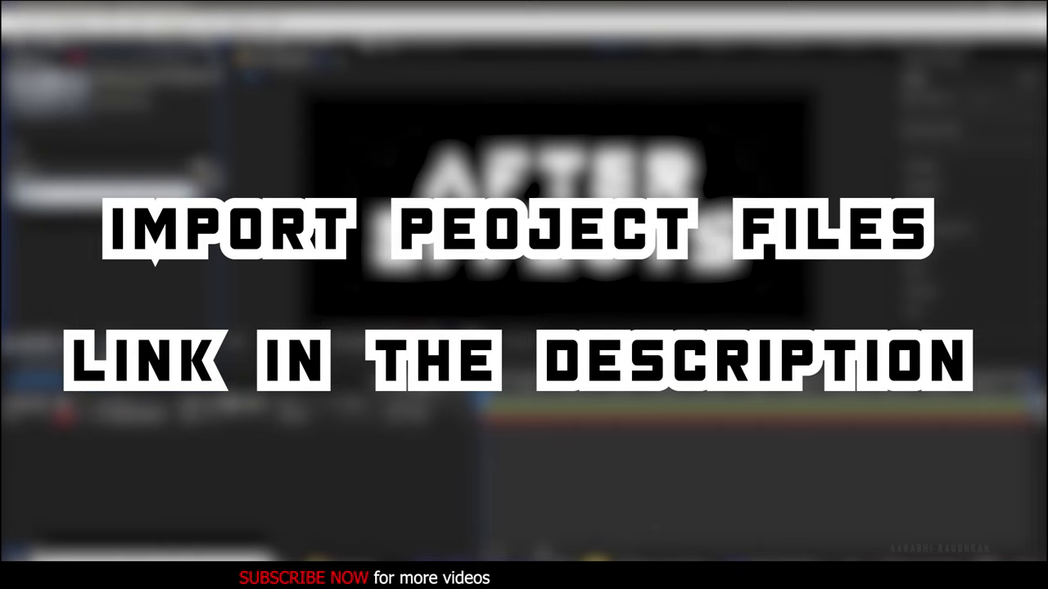
# Step: Place the metal texture under the title at 125% scale, using Alpha Matte 'AFTER EFFECTS'
pyautogui.moveTo(37, 194); pyautogui.dragTo(154, 427)
pyautogui.press('s')
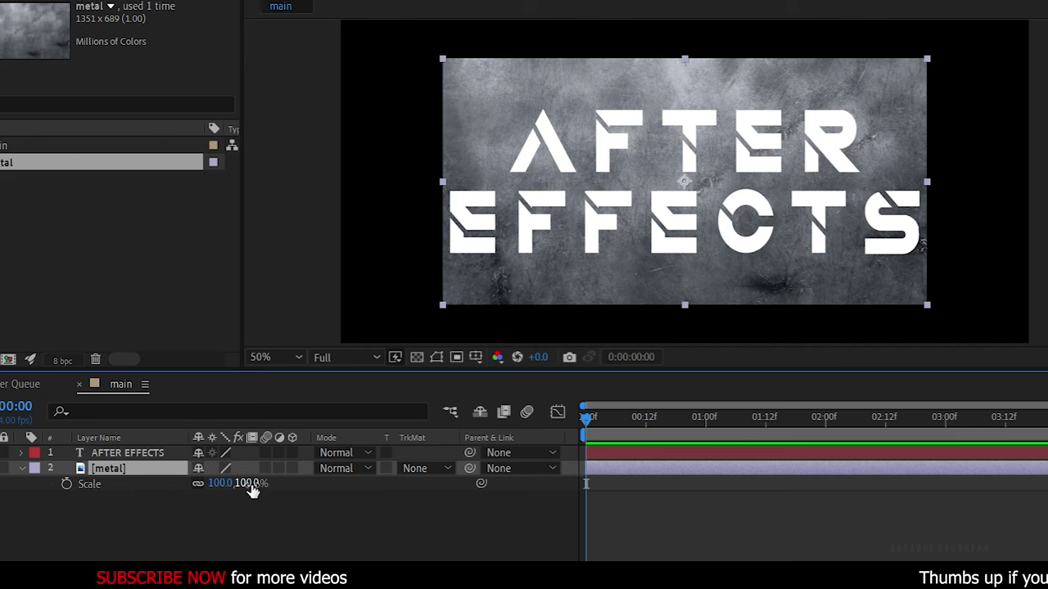
pyautogui.moveTo(249, 484); pyautogui.dragTo(272, 483)
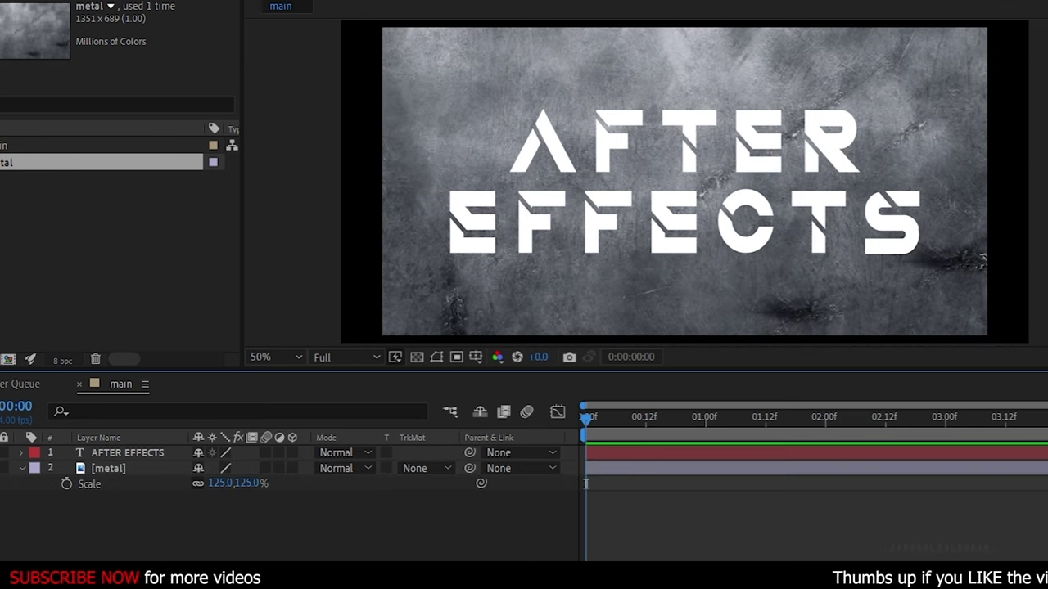
pyautogui.click(417, 468)
pyautogui.click(428, 508)
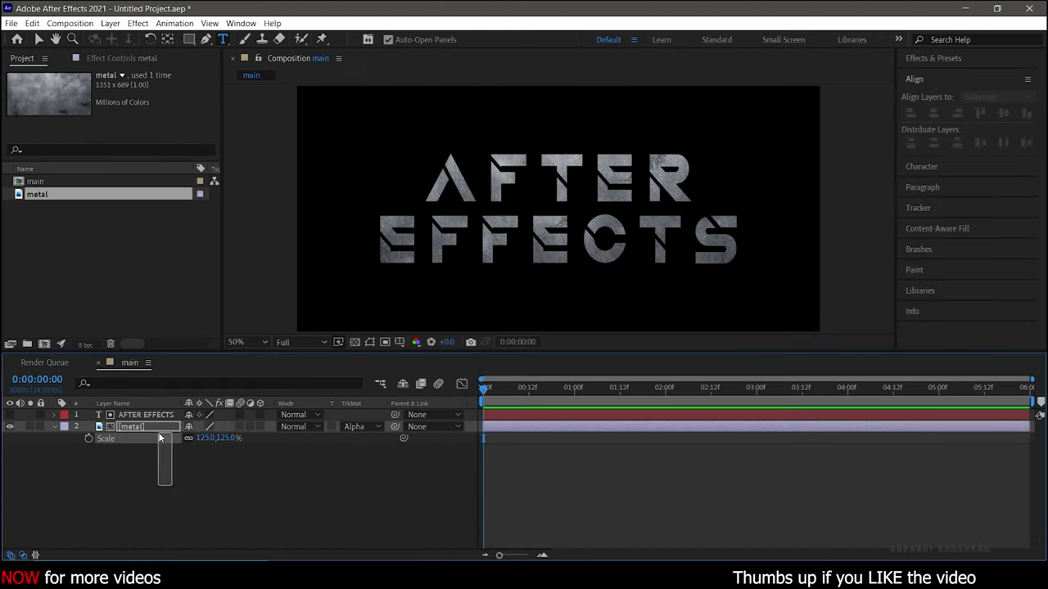
pyautogui.moveTo(177, 550); pyautogui.dragTo(144, 459)
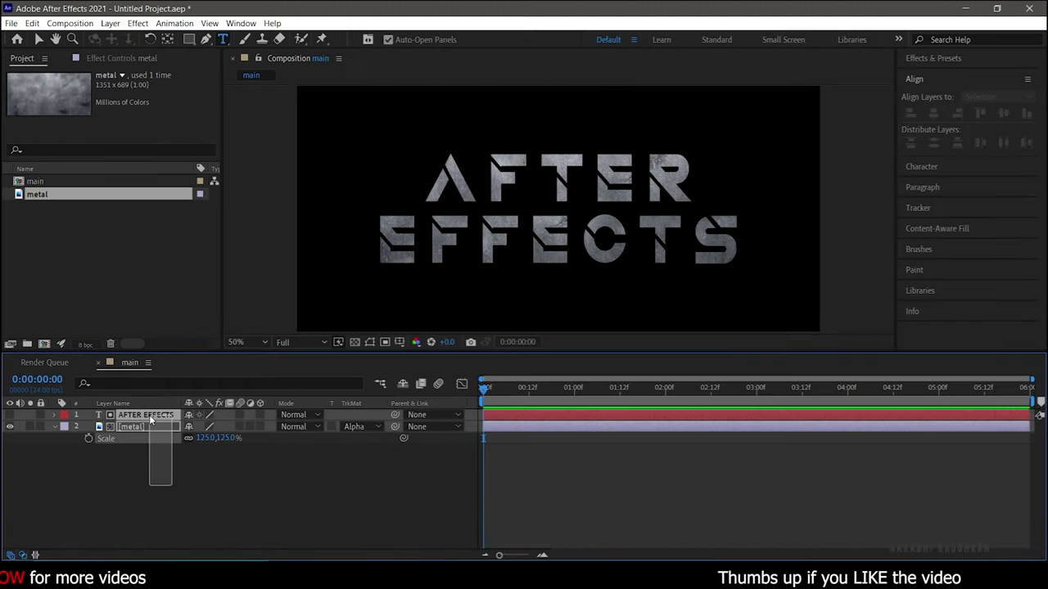
# Step: Pre-compose the title and metal layers into a composition named 'metal text'
pyautogui.rightClick(147, 453)
pyautogui.click(193, 352)
pyautogui.write('metal tex')
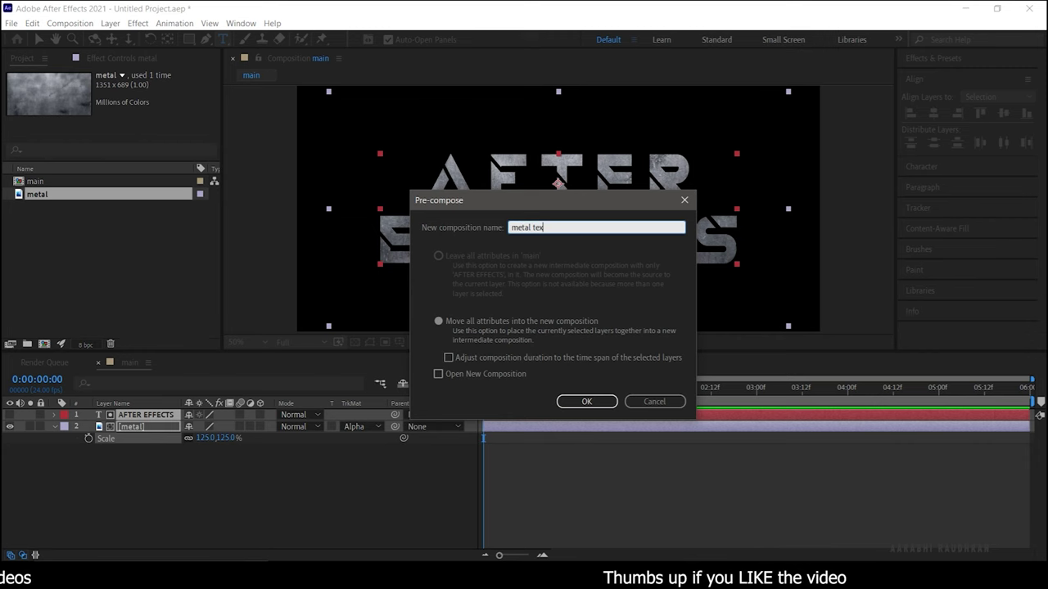
pyautogui.write('t')
pyautogui.press('Return')
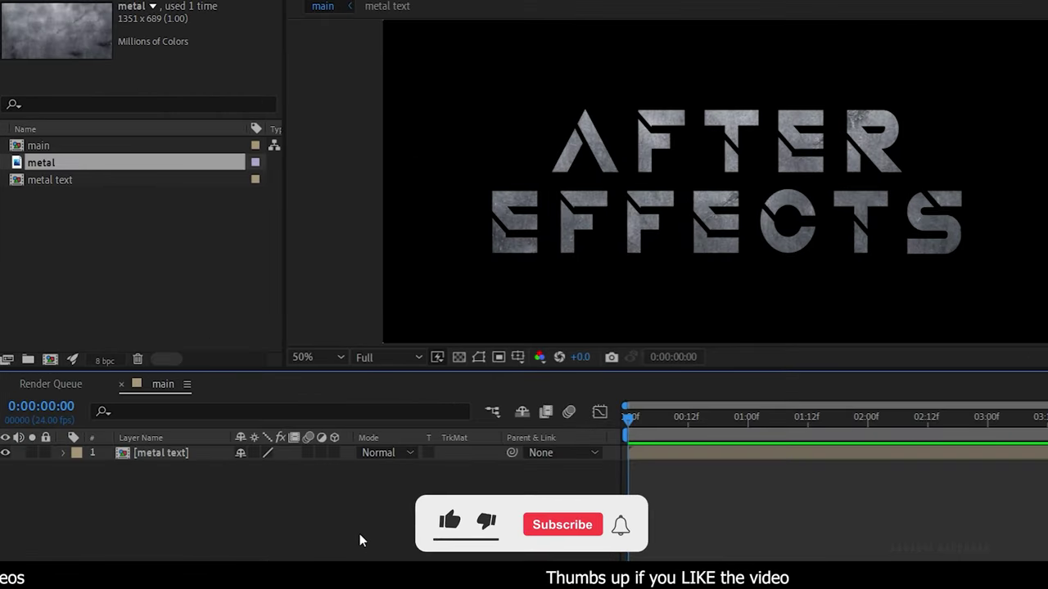
# Step: Duplicate the metal text layer
pyautogui.click(185, 459)
pyautogui.hotkey('ctrl', 'd')
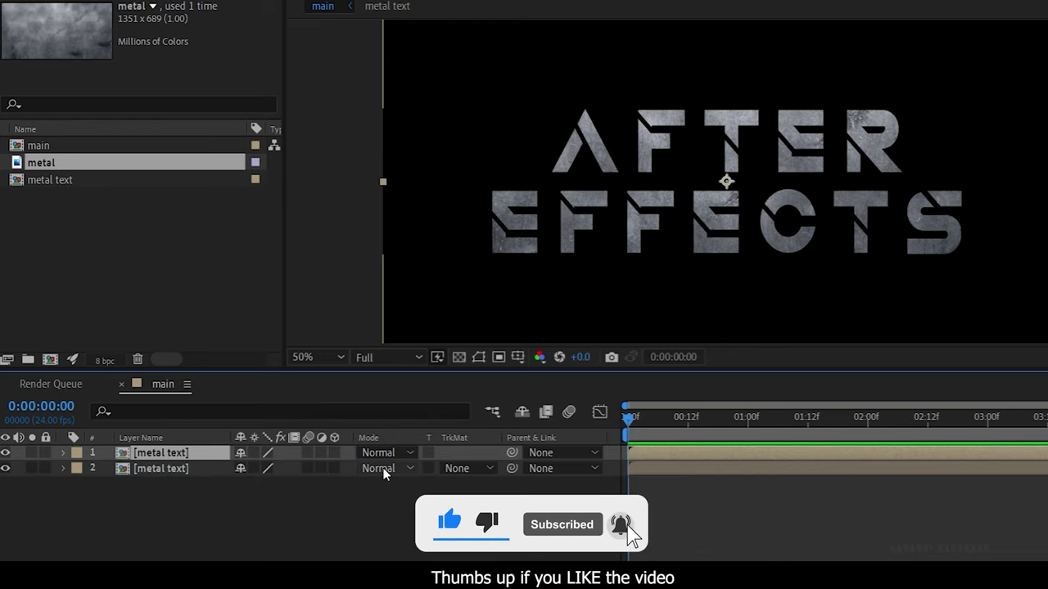
pyautogui.write('fill')
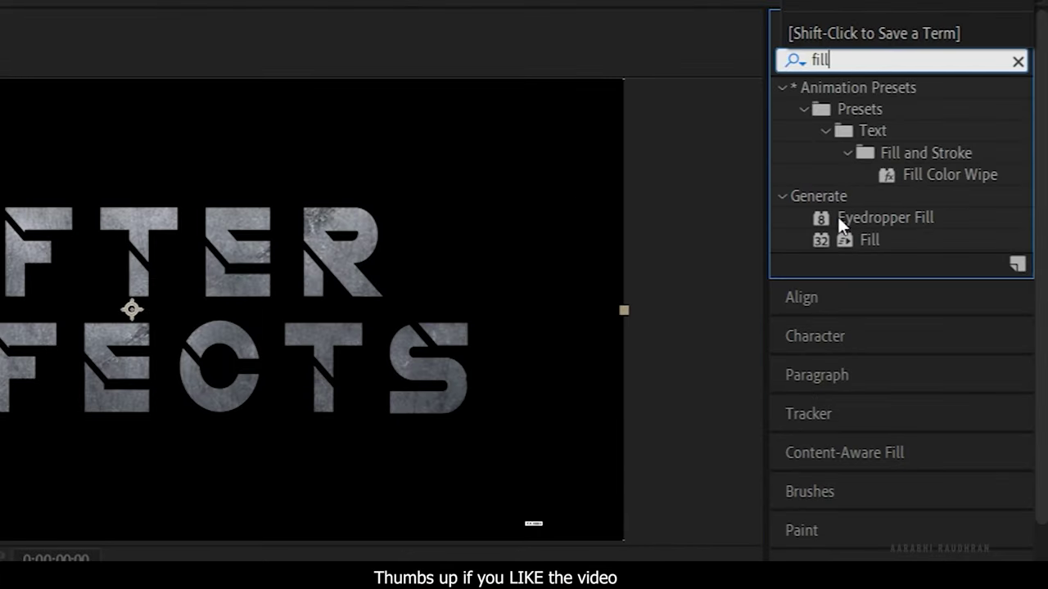
# Step: Apply a black Fill effect to the top metal text layer
pyautogui.moveTo(851, 240); pyautogui.dragTo(180, 415)
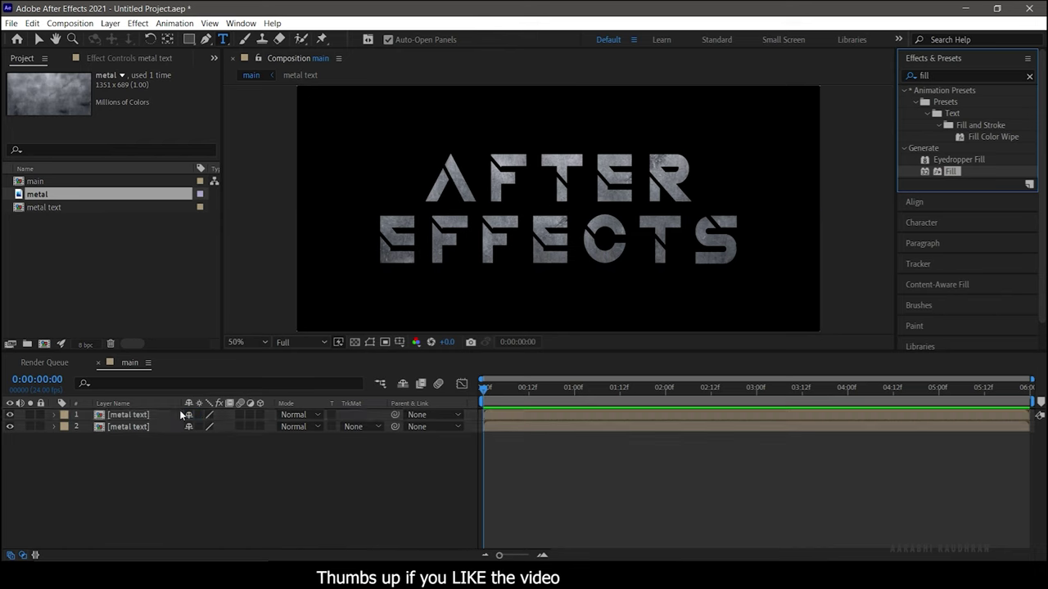
pyautogui.click(128, 122)
pyautogui.click(461, 358)
pyautogui.moveTo(461, 358); pyautogui.dragTo(398, 399)
pyautogui.click(694, 229)
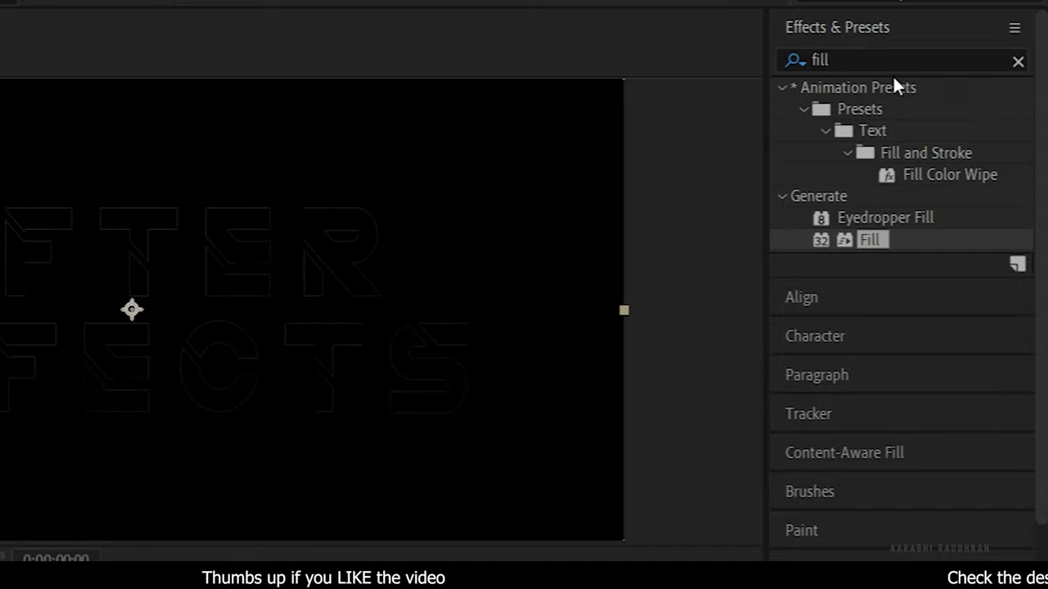
# Step: Add Bevel Alpha with Edge Thickness 8.5 and Light Intensity 1.0
pyautogui.click(960, 77)
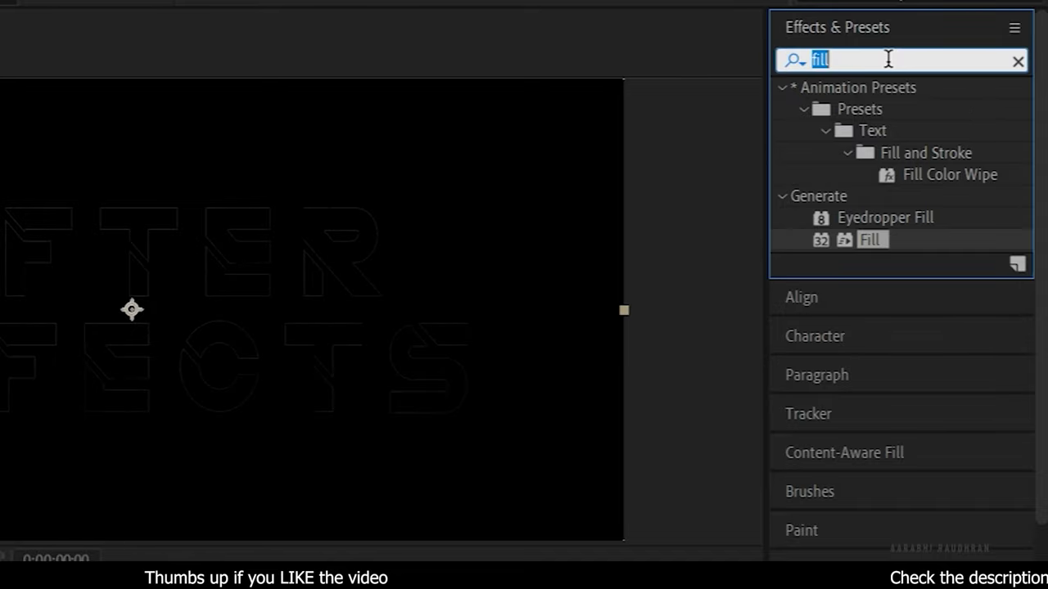
pyautogui.write('bevel al')
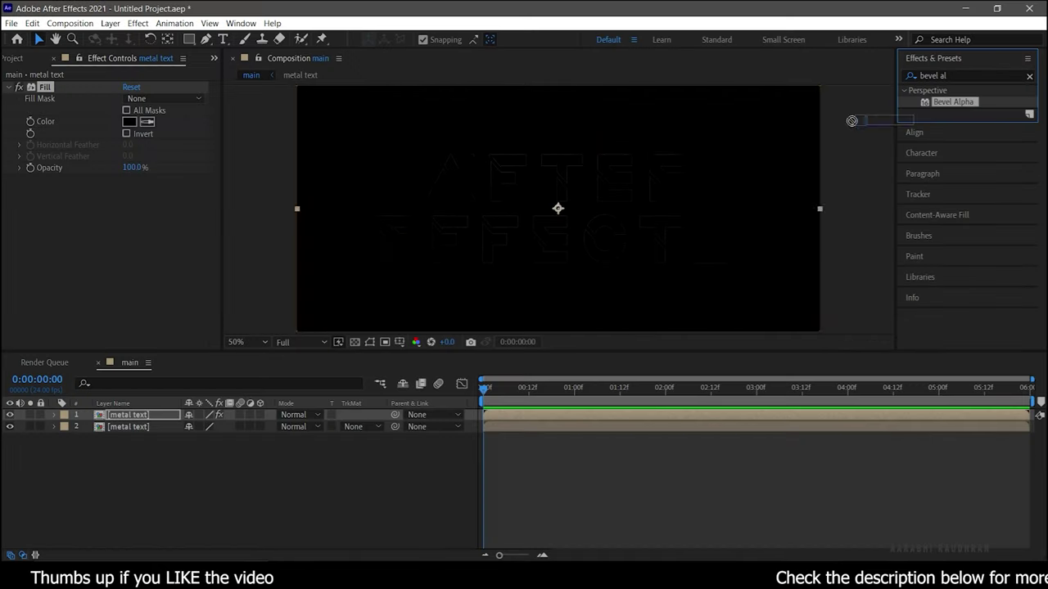
pyautogui.moveTo(874, 109); pyautogui.dragTo(144, 202)
pyautogui.click(130, 191)
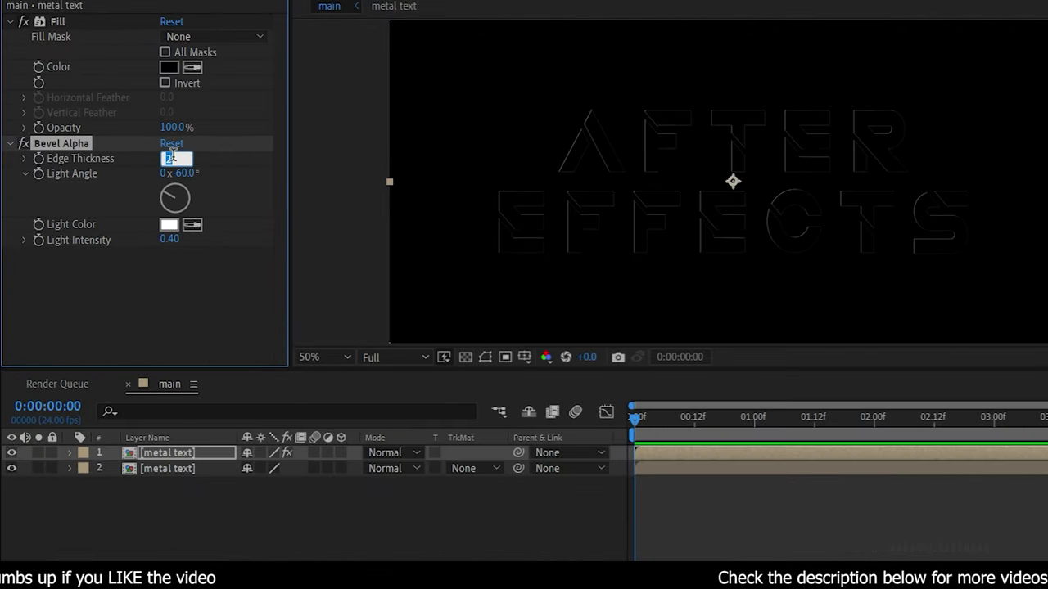
pyautogui.write('8.5')
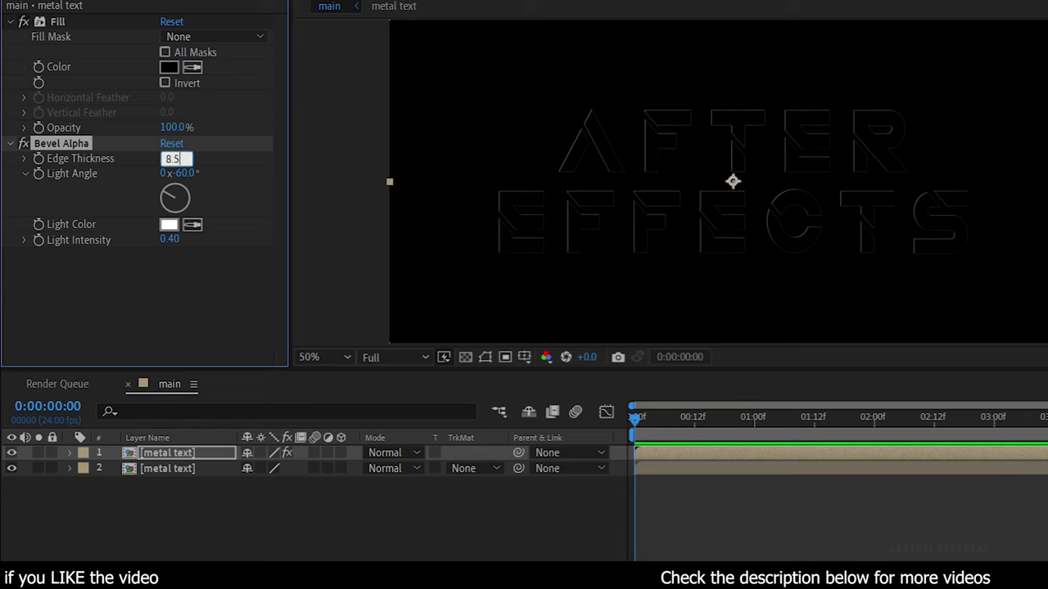
pyautogui.click(169, 239)
pyautogui.write('1')
pyautogui.press('Return')
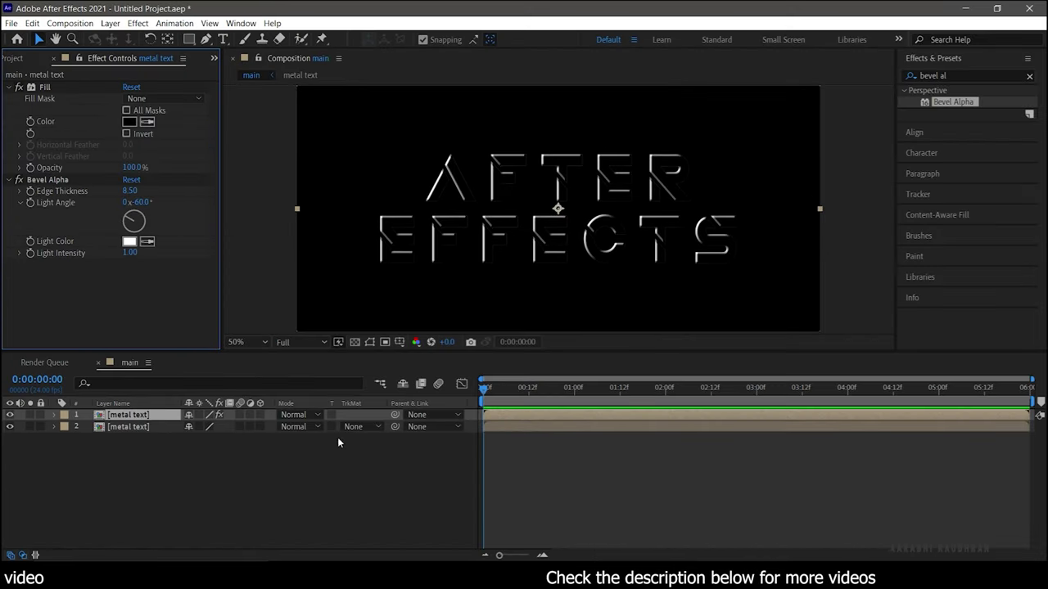
# Step: Set the top layer's blending mode to Add and duplicate it
pyautogui.click(319, 415)
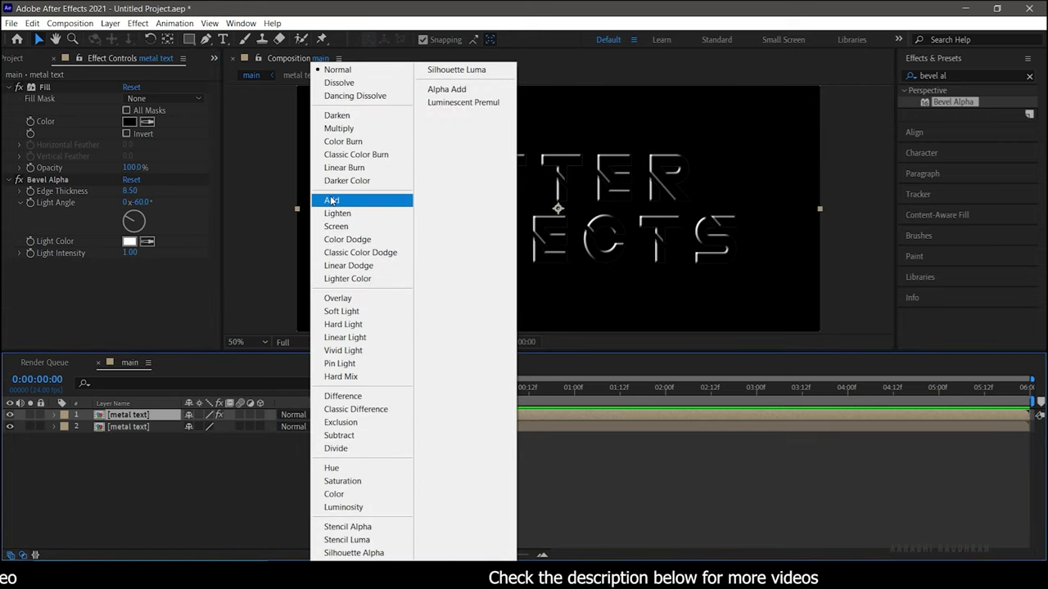
pyautogui.click(329, 332)
pyautogui.click(158, 414)
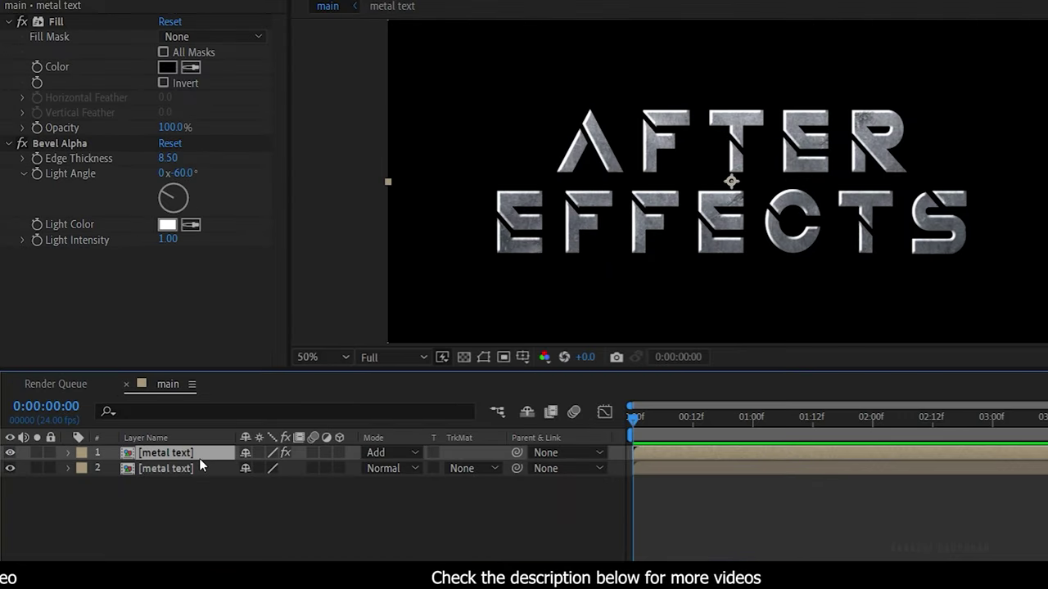
pyautogui.hotkey('ctrl', 'd')
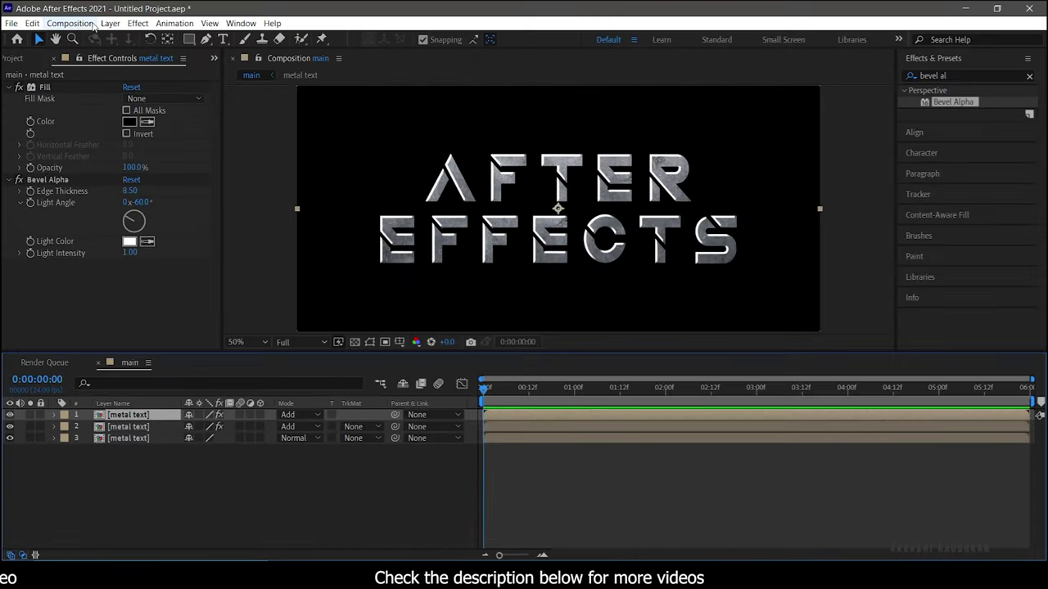
# Step: Auto-trace the top layer's text outline into masks
pyautogui.click(110, 23)
pyautogui.click(138, 400)
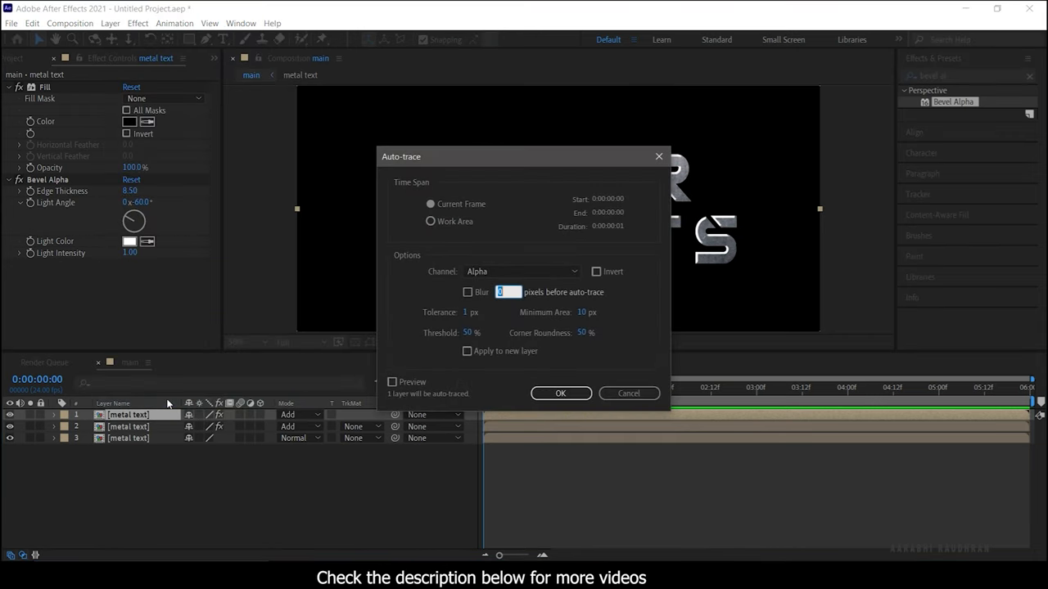
pyautogui.click(572, 394)
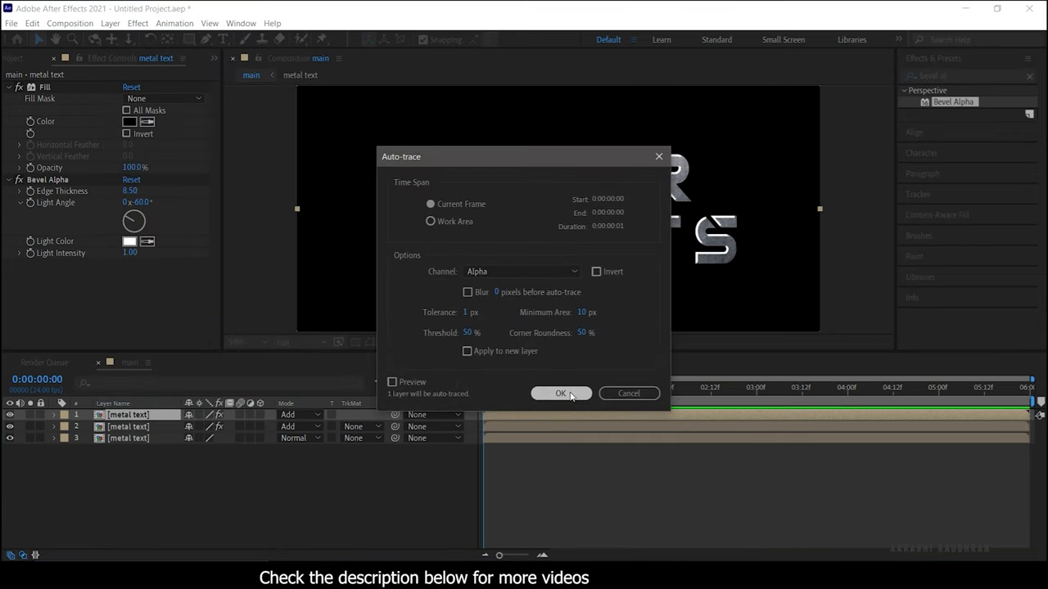
# Step: Apply the Saber effect using the Arc Reactor preset
pyautogui.click(946, 72)
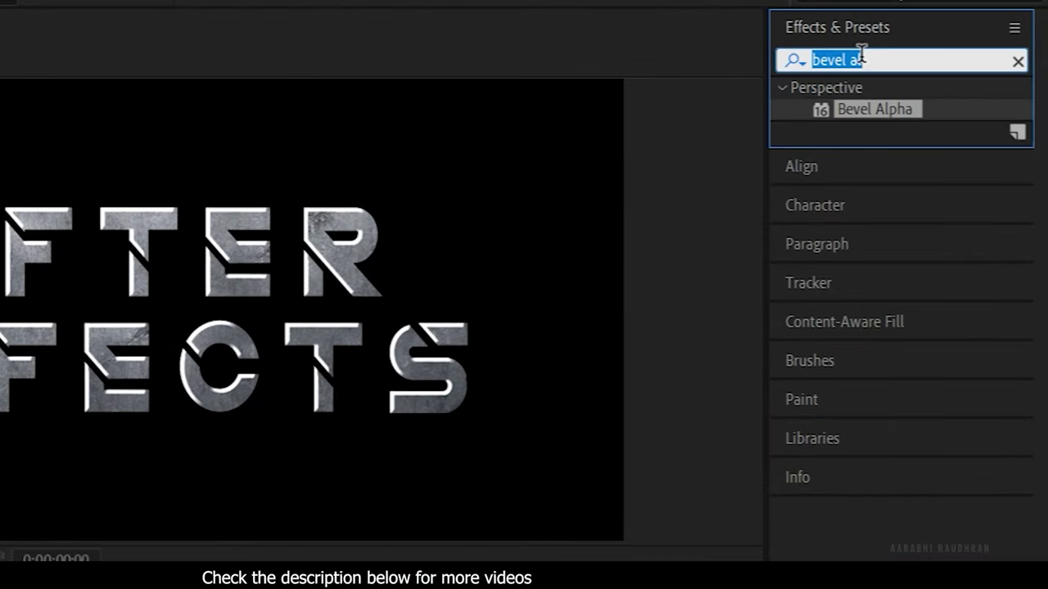
pyautogui.write('saber')
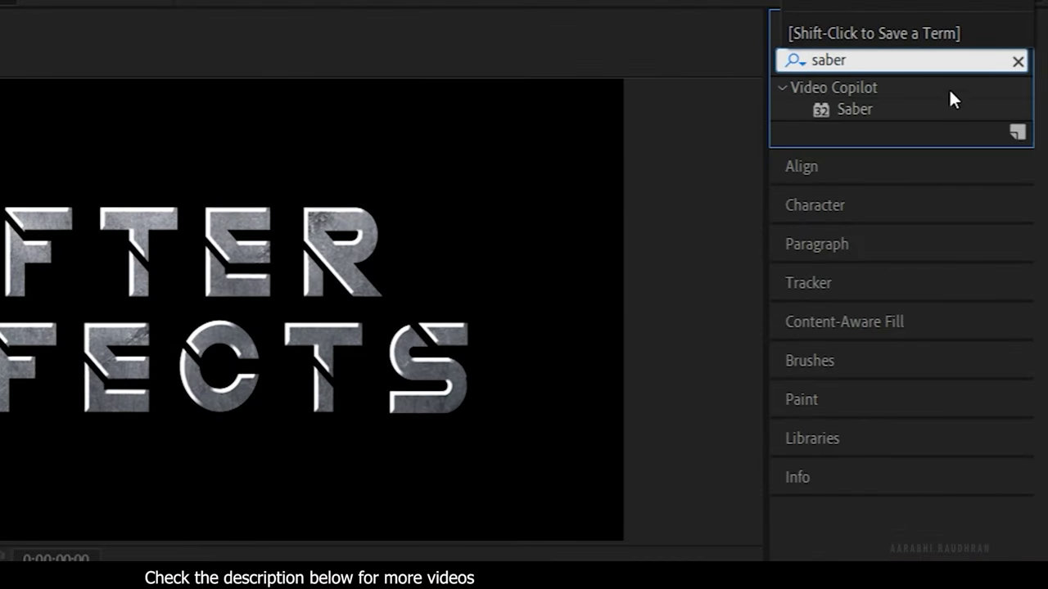
pyautogui.doubleClick(876, 110)
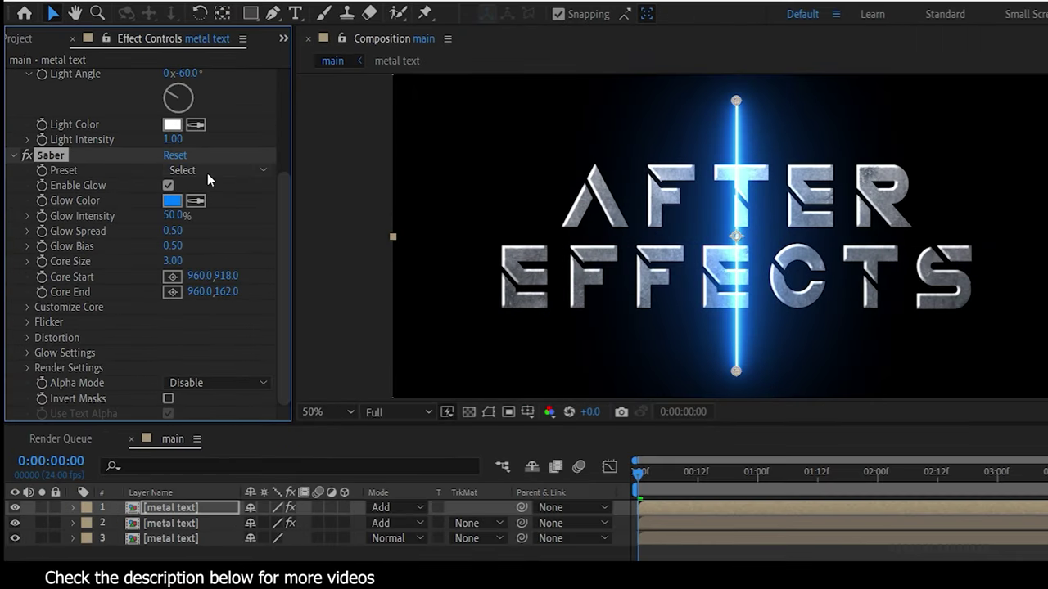
pyautogui.click(156, 159)
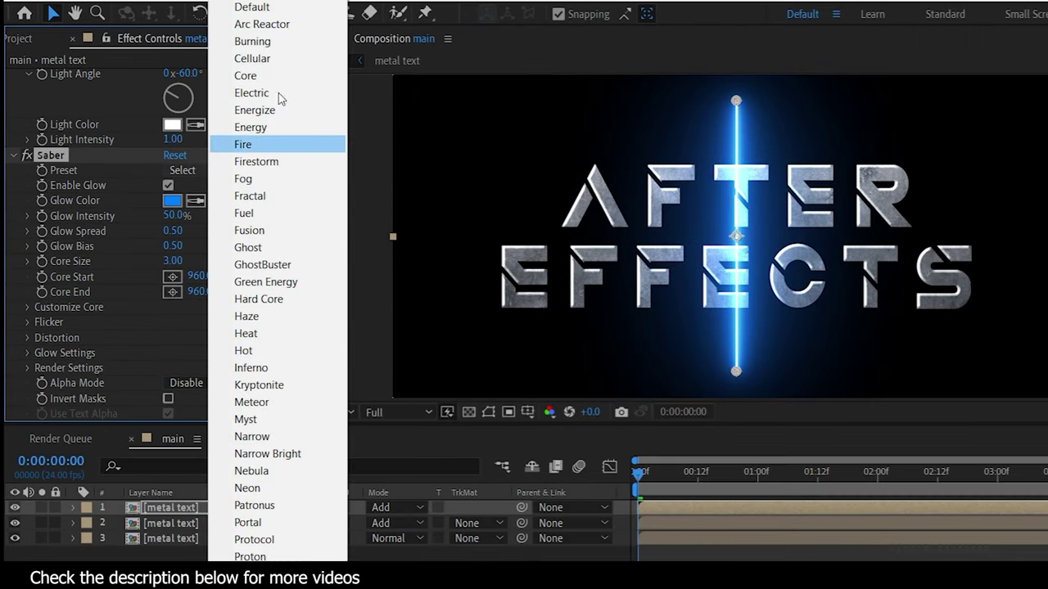
pyautogui.click(282, 25)
# Step: Set Saber Glow Spread 0.60, Glow Bias 0.30 and Core Size 0.50
pyautogui.click(178, 231)
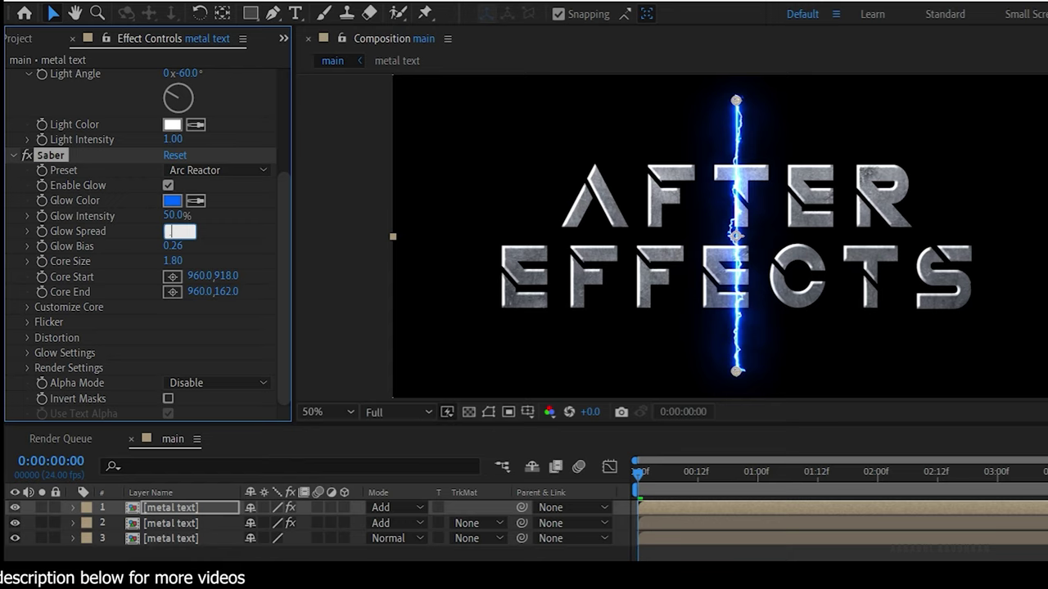
pyautogui.press('Tab')
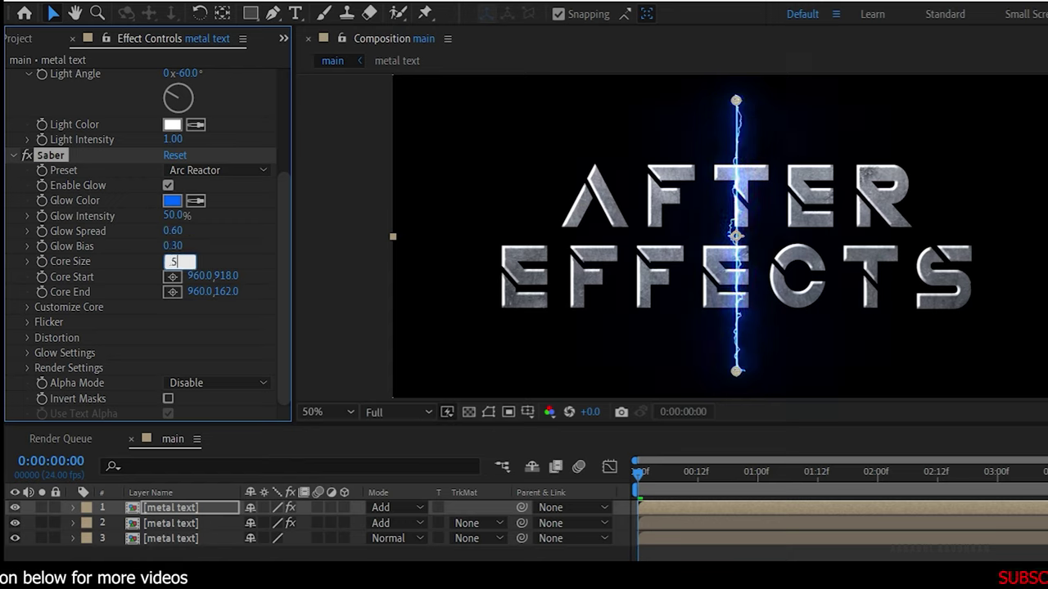
pyautogui.write('.5')
pyautogui.press('Return')
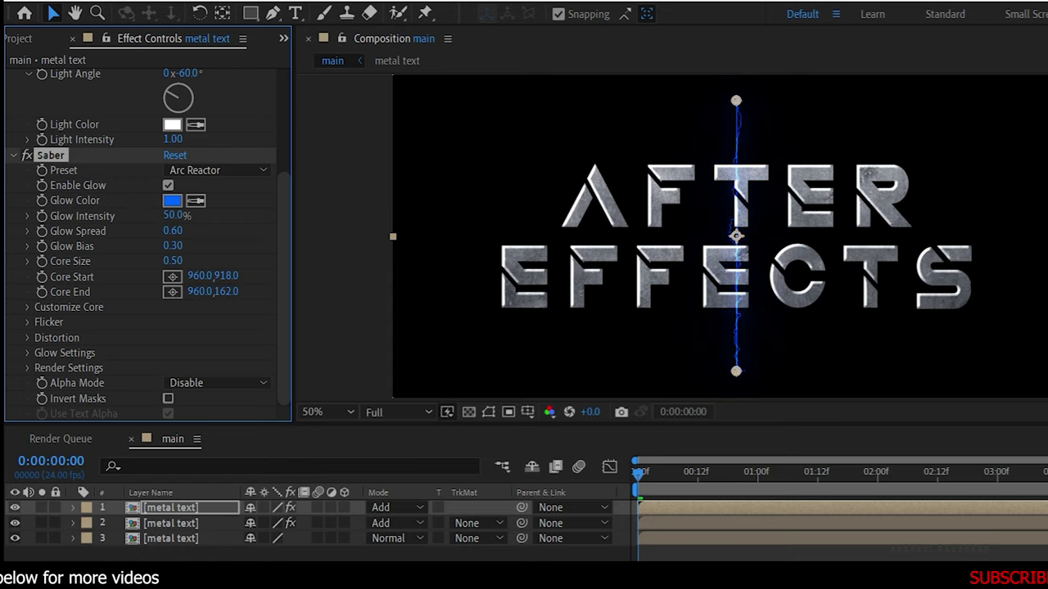
pyautogui.click(27, 307)
pyautogui.scroll(-3, 61, 315)
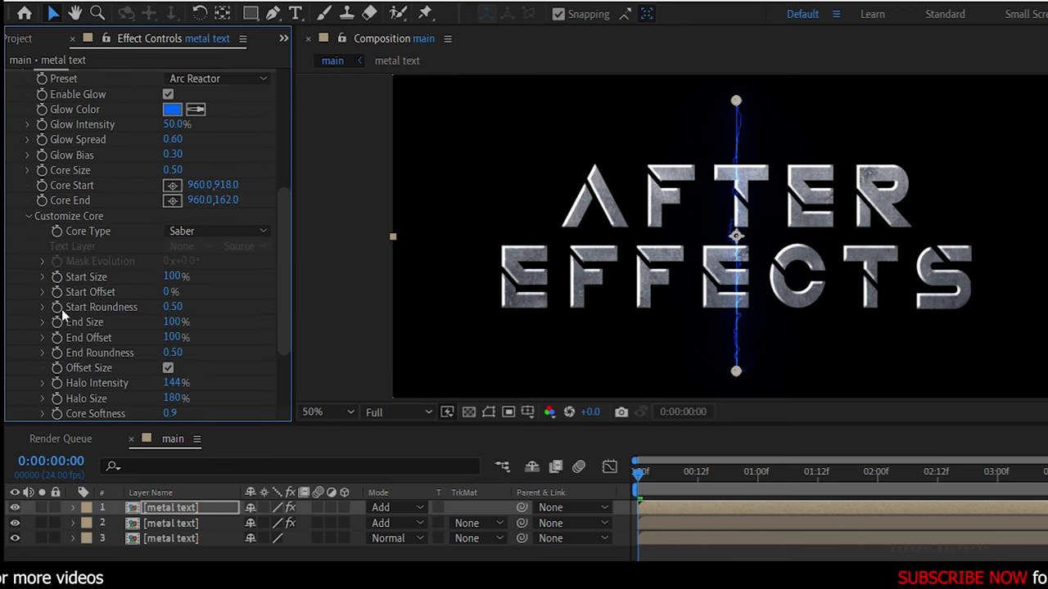
pyautogui.click(234, 230)
# Step: Set Core Type to Layer Masks and keyframe Start and End Size at 0%
pyautogui.click(228, 263)
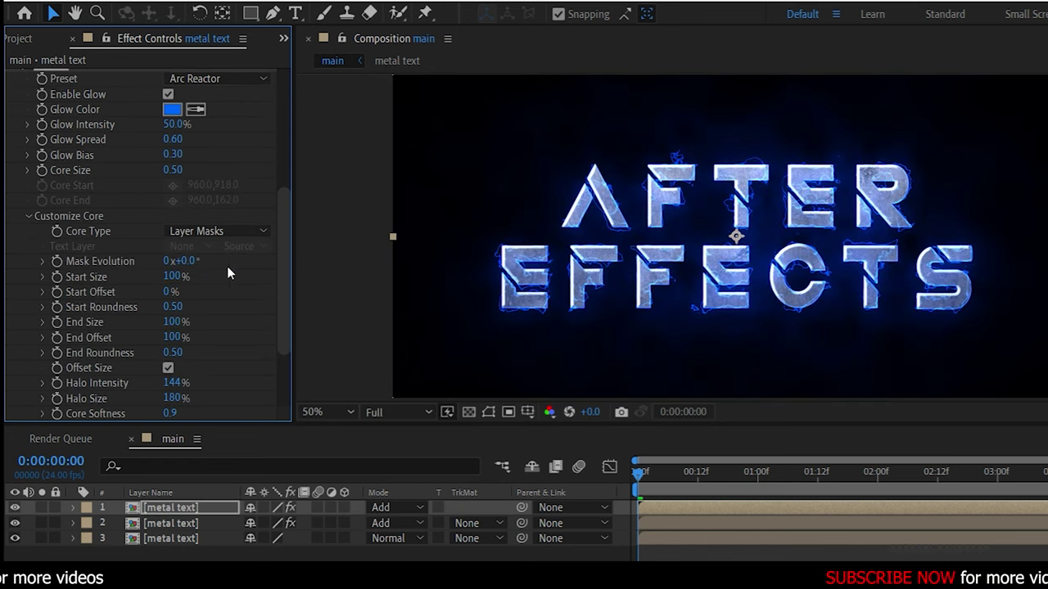
pyautogui.moveTo(287, 240); pyautogui.dragTo(285, 262)
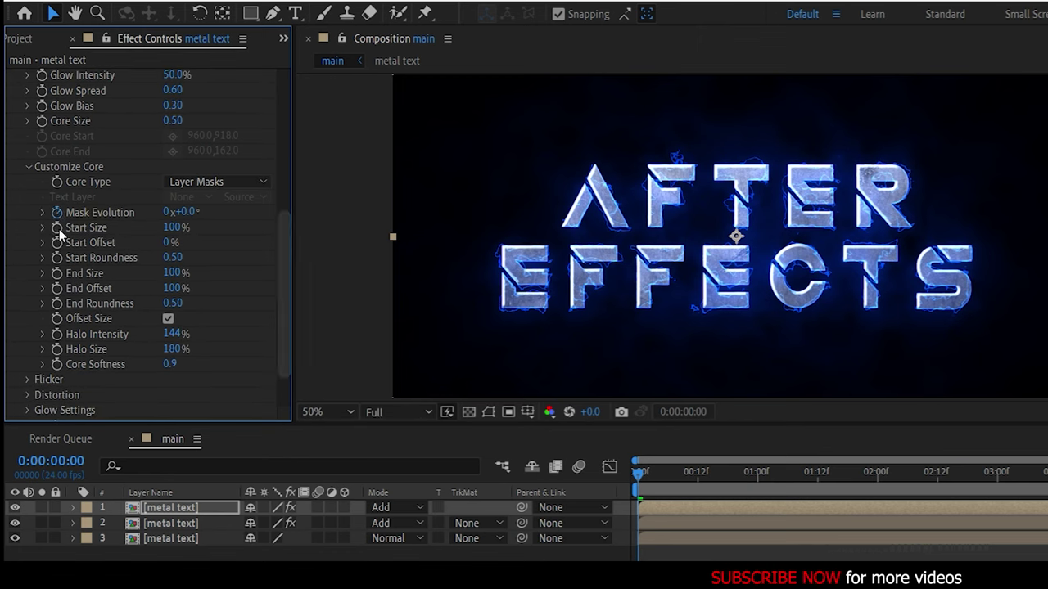
pyautogui.click(57, 273)
pyautogui.click(172, 227)
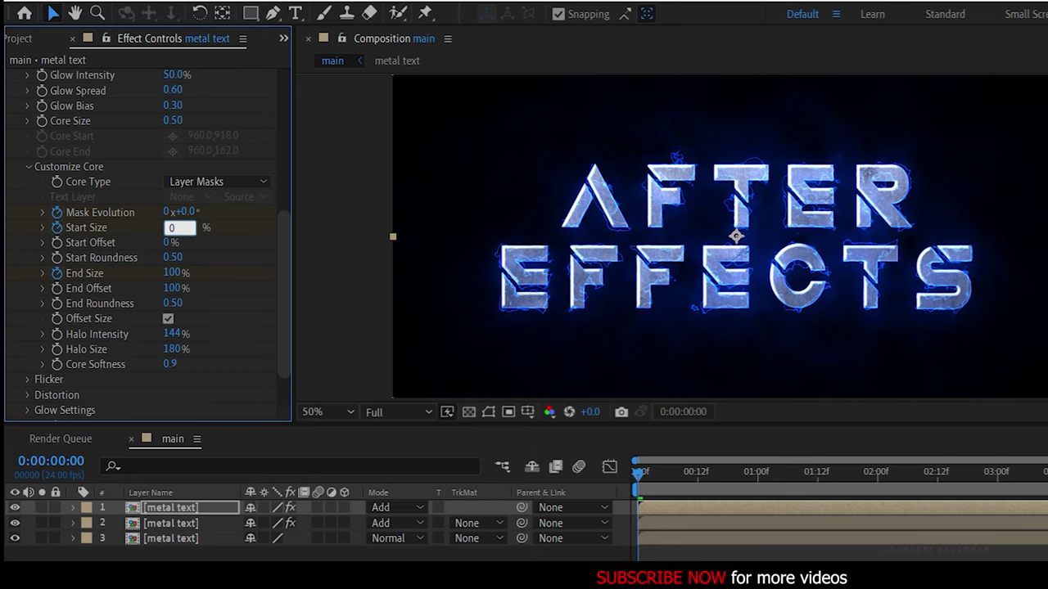
pyautogui.write('0')
pyautogui.click(172, 272)
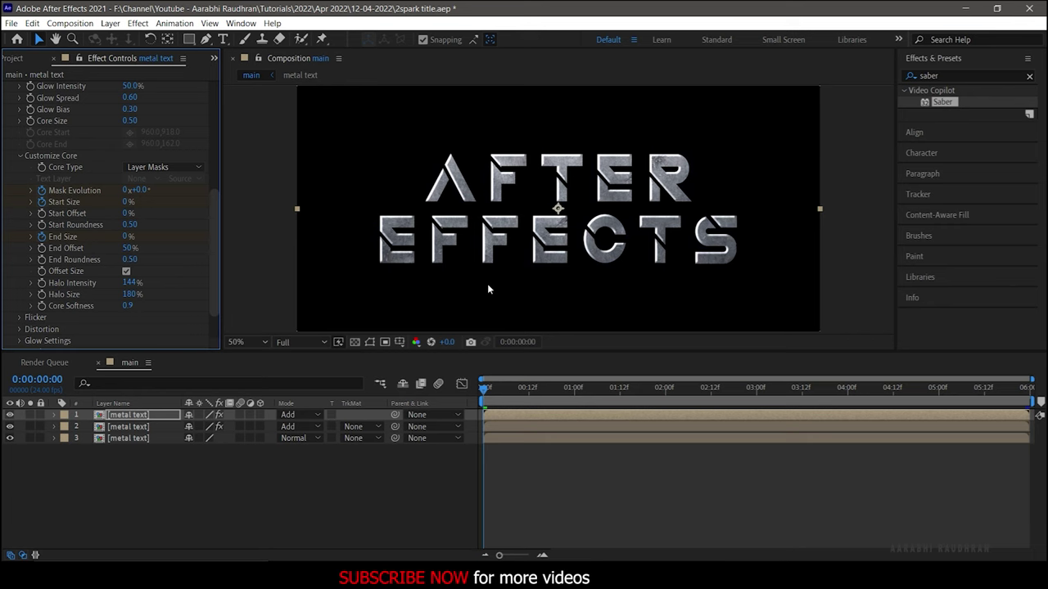
# Step: At the end of the timeline, set Start Size 50% and End Size 200%
pyautogui.press('End')
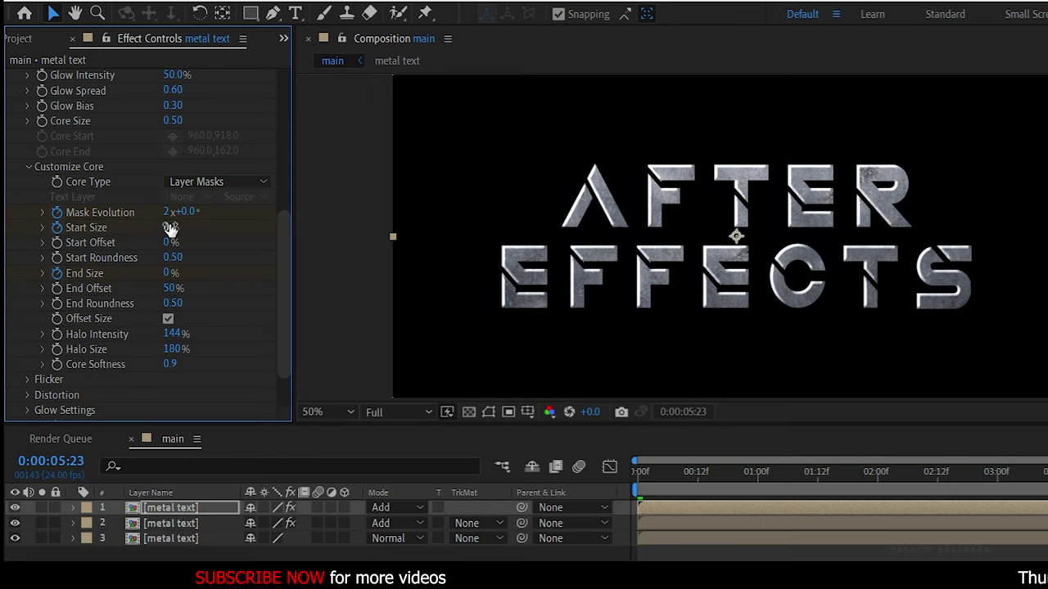
pyautogui.write('50')
pyautogui.press('Return')
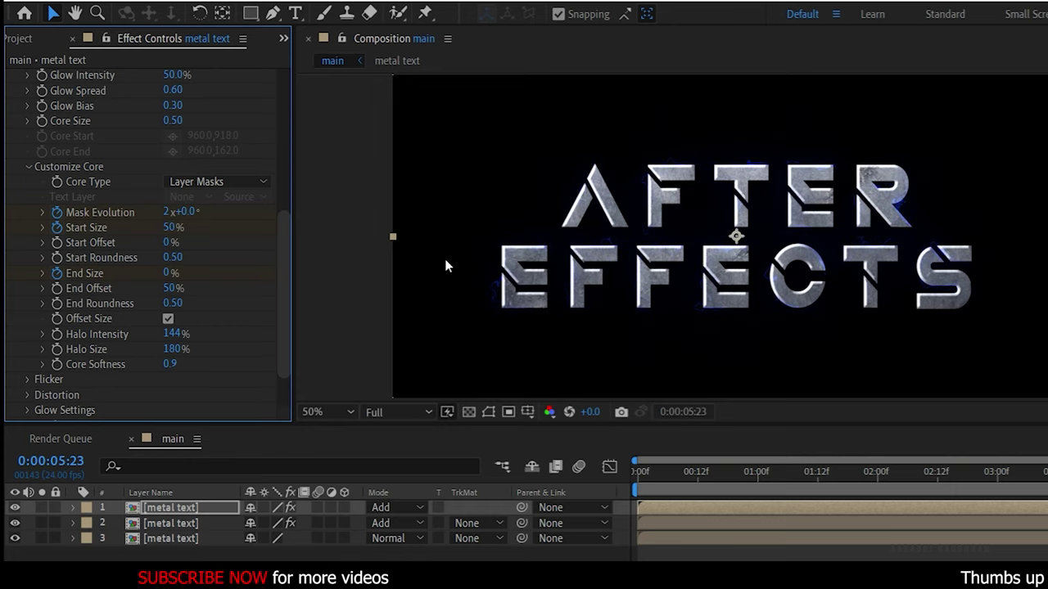
pyautogui.click(170, 272)
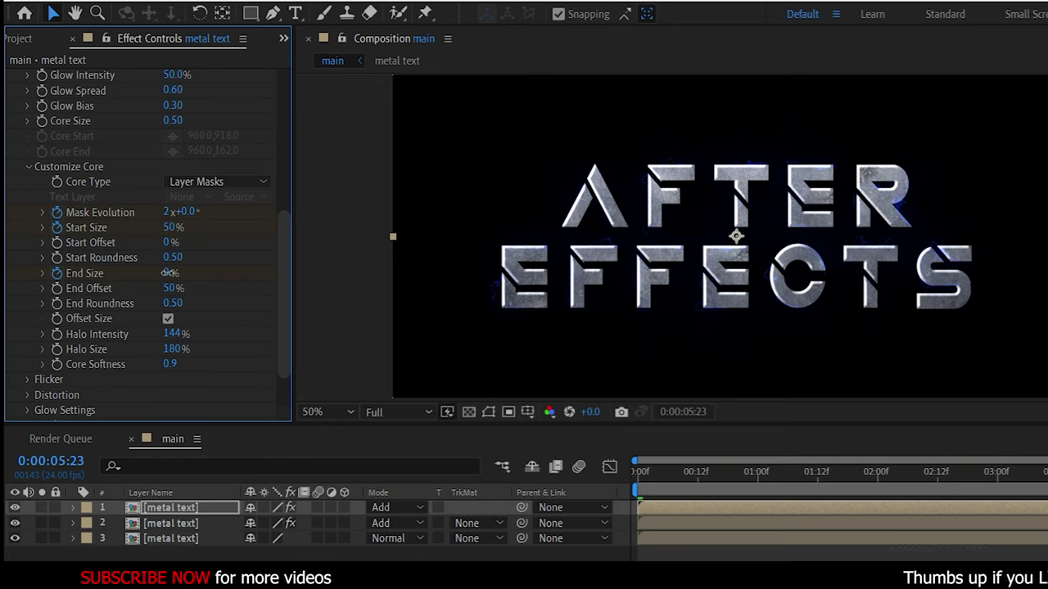
pyautogui.write('200')
pyautogui.press('Return')
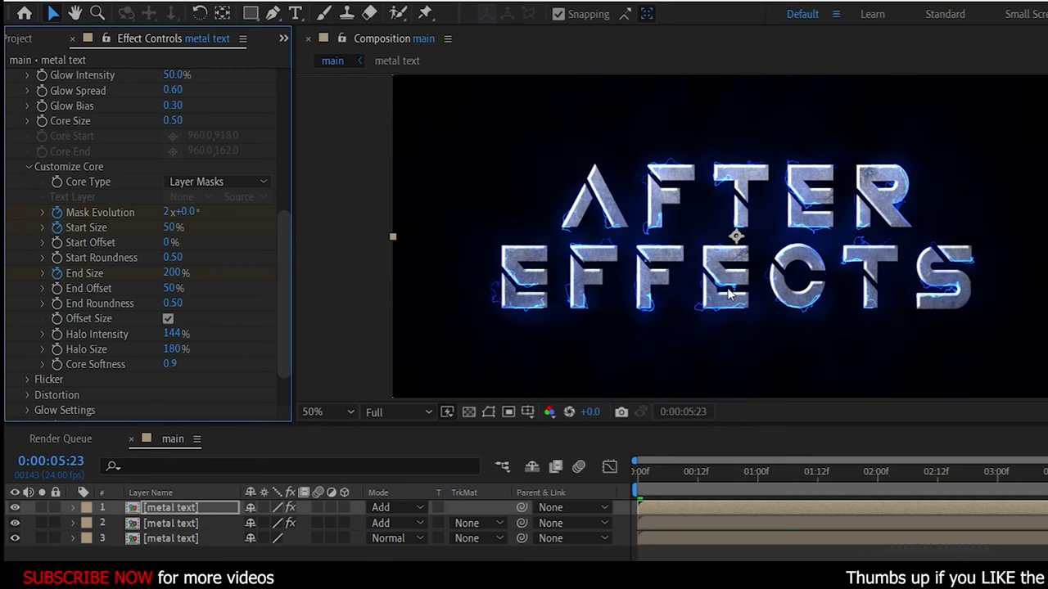
pyautogui.click(515, 553)
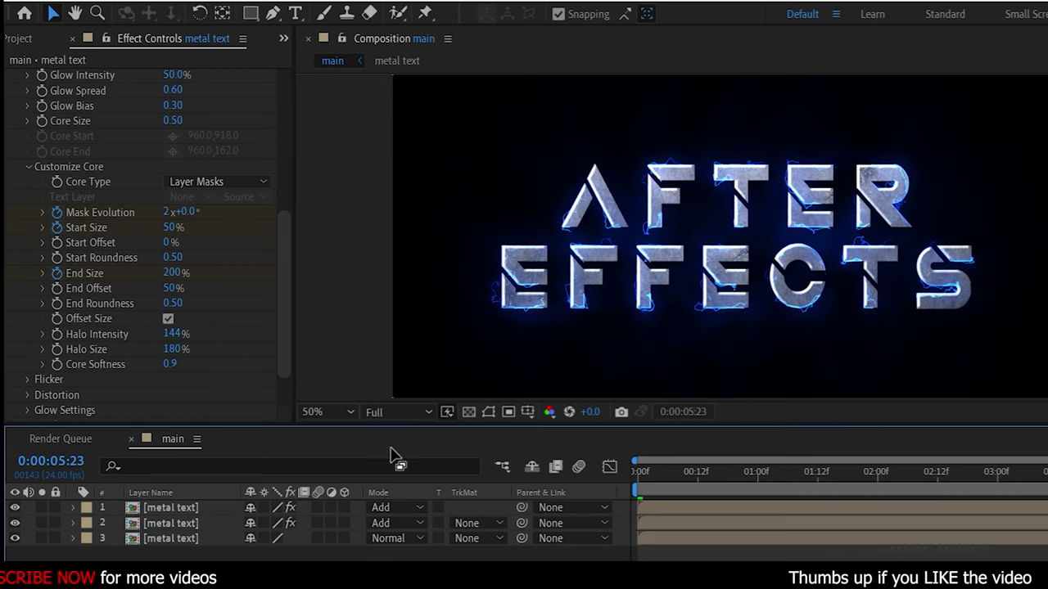
pyautogui.scroll(-3, 284, 363)
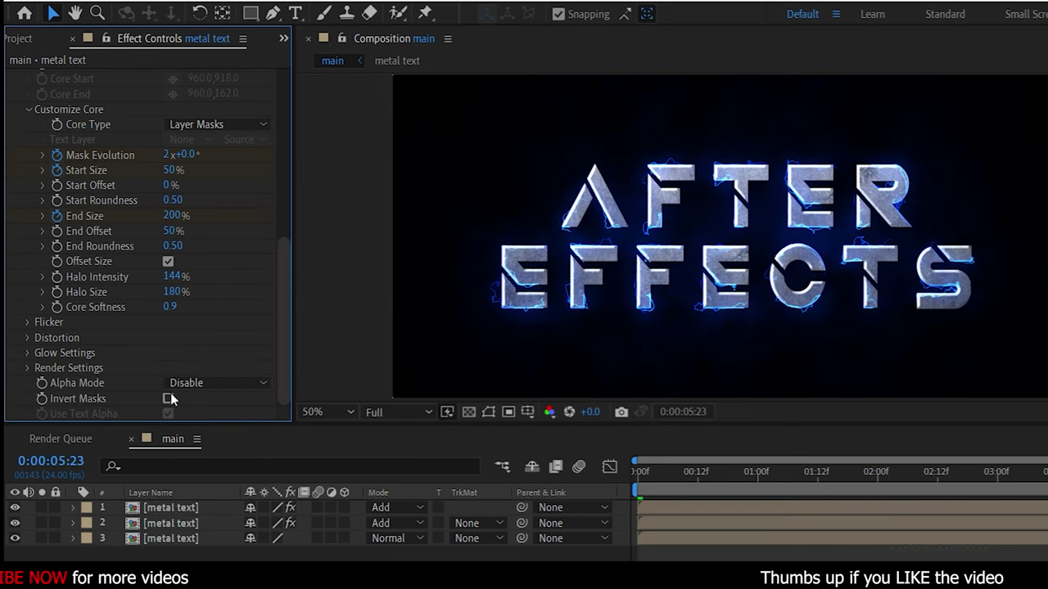
# Step: Set Saber's Render Settings Composite to Transparent instead of Black
pyautogui.click(27, 368)
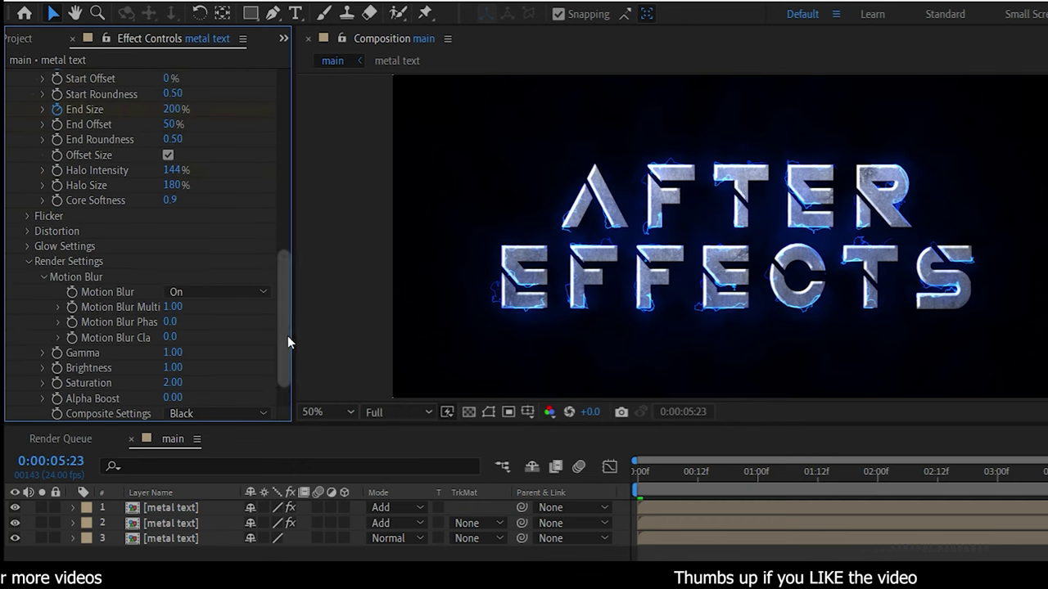
pyautogui.moveTo(288, 335); pyautogui.dragTo(284, 419)
pyautogui.click(239, 382)
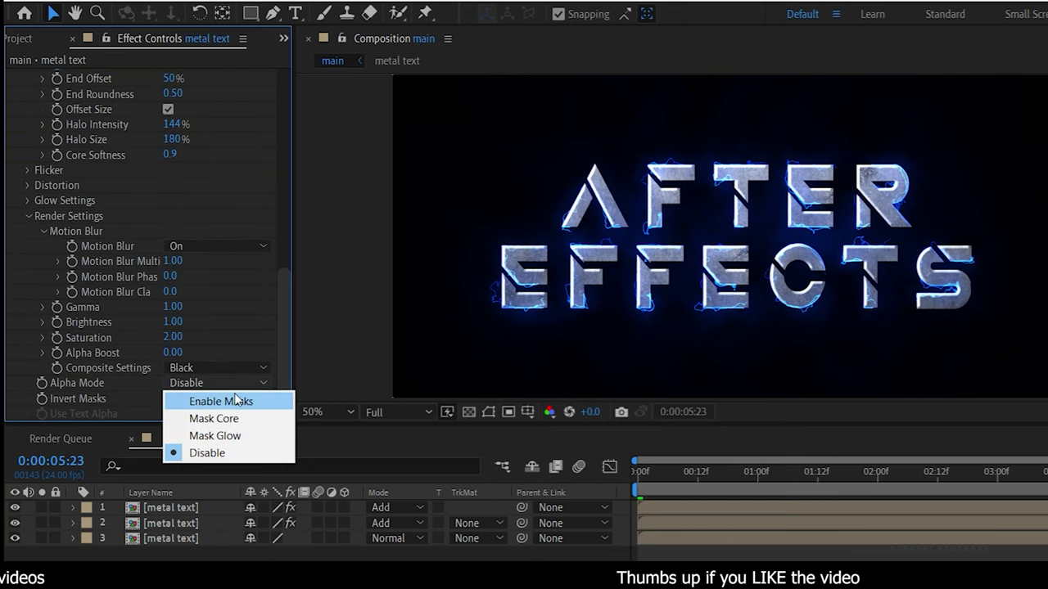
pyautogui.click(233, 370)
pyautogui.click(216, 385)
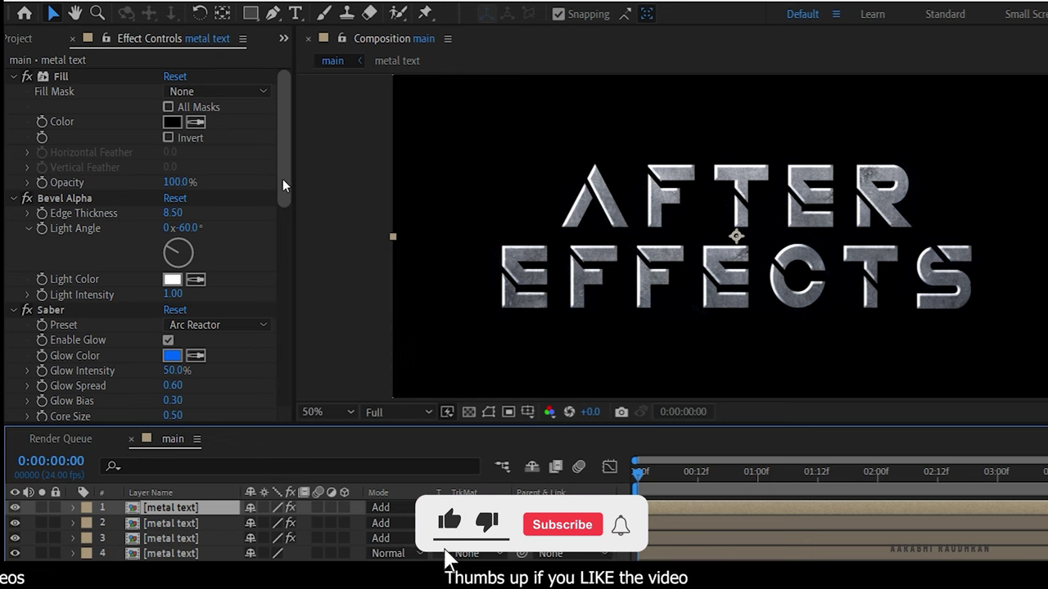
pyautogui.moveTo(282, 179); pyautogui.dragTo(283, 229)
pyautogui.click(238, 196)
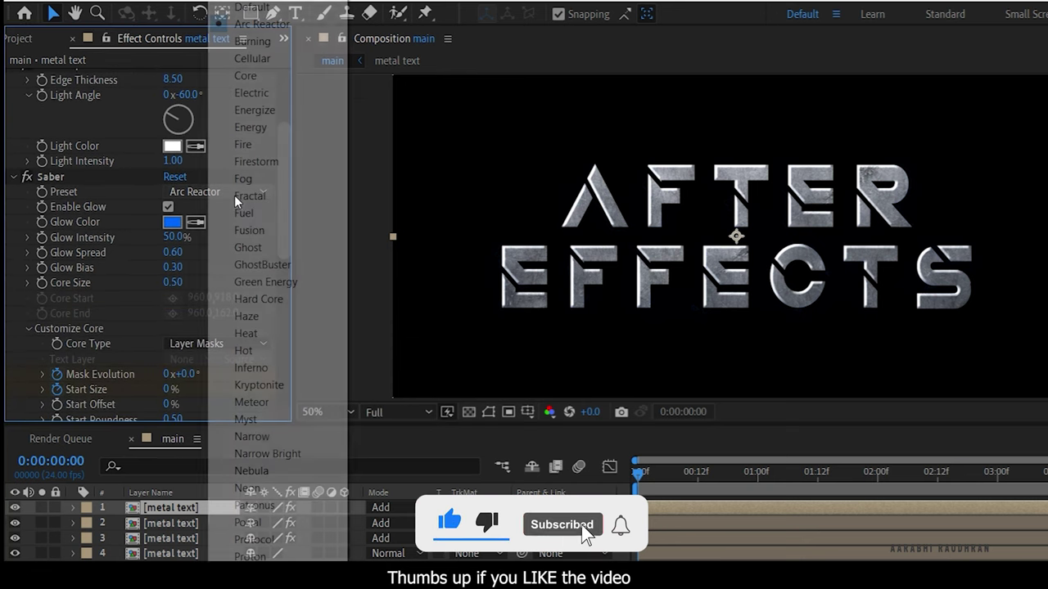
# Step: Switch the duplicate's Saber to the Energize preset with a cyan glow colour
pyautogui.click(256, 109)
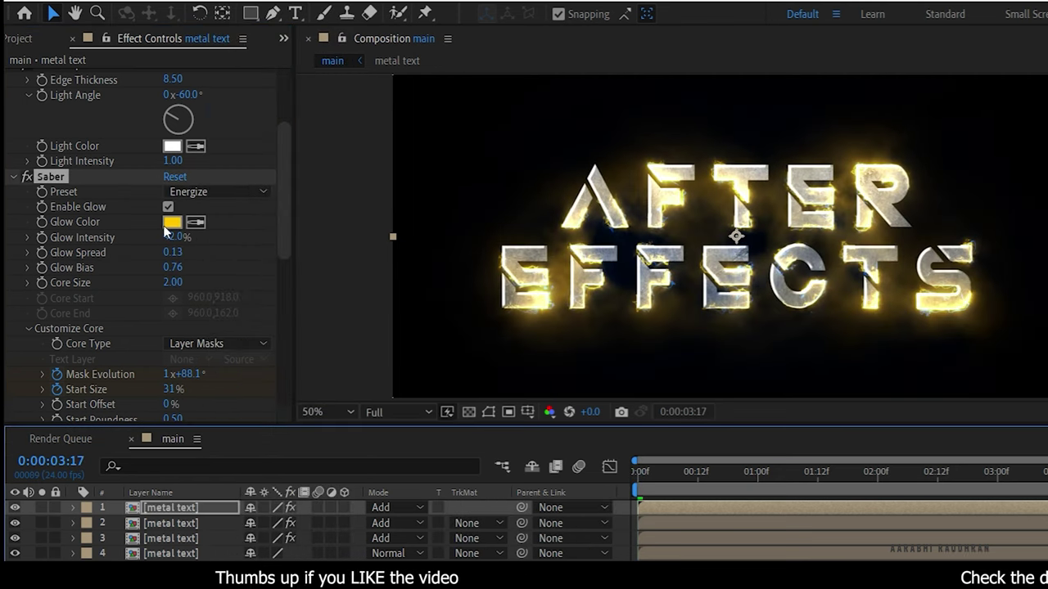
pyautogui.click(172, 222)
pyautogui.click(775, 353)
pyautogui.moveTo(775, 356); pyautogui.dragTo(775, 375)
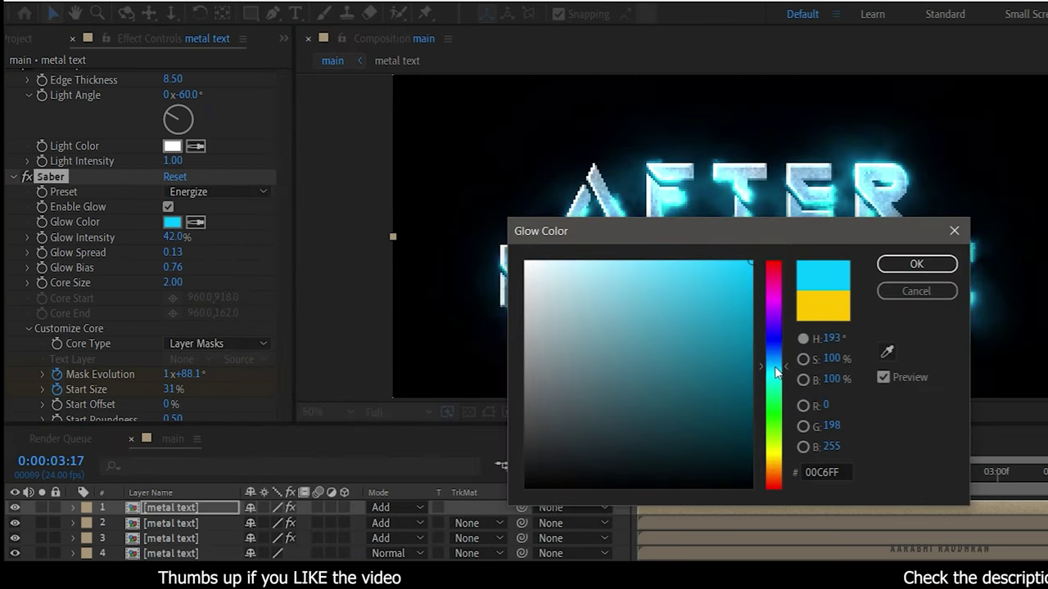
pyautogui.click(916, 263)
# Step: Set Glow Spread to 0.13 and Core Size to 0.70
pyautogui.click(173, 253)
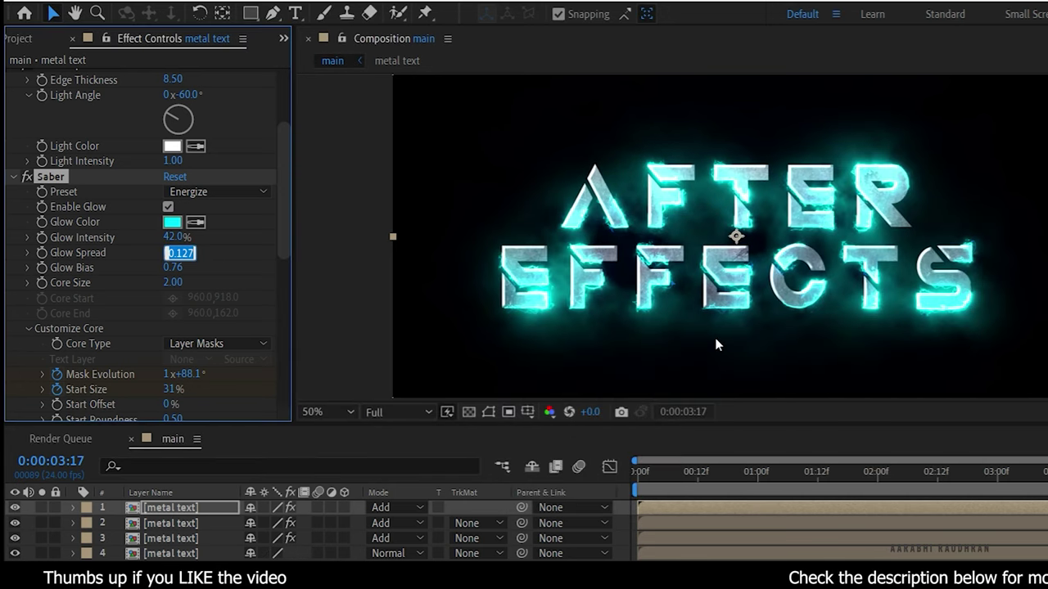
pyautogui.click(174, 282)
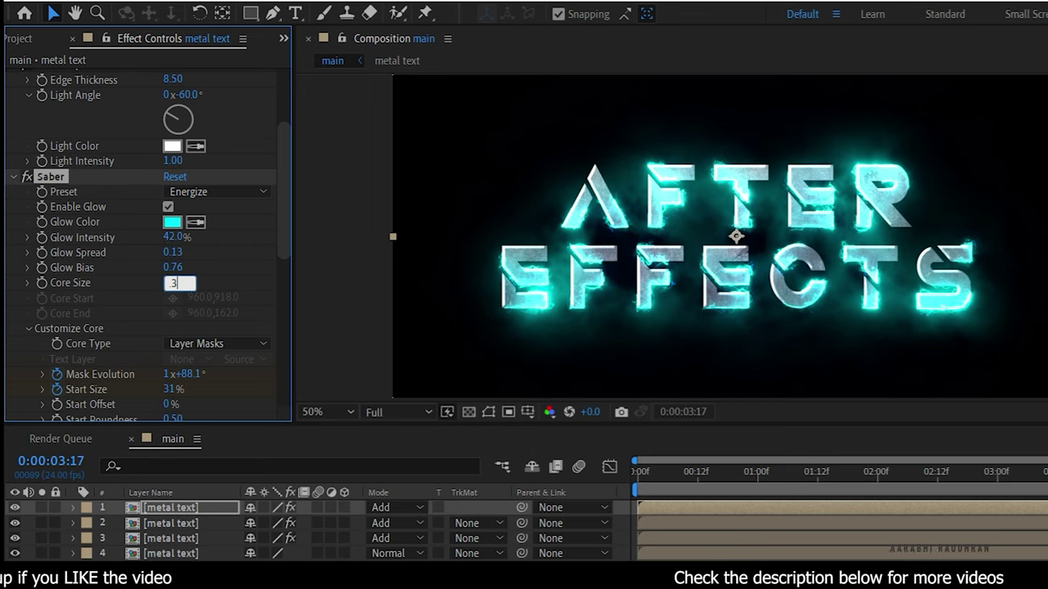
pyautogui.write('.3')
pyautogui.press('Return')
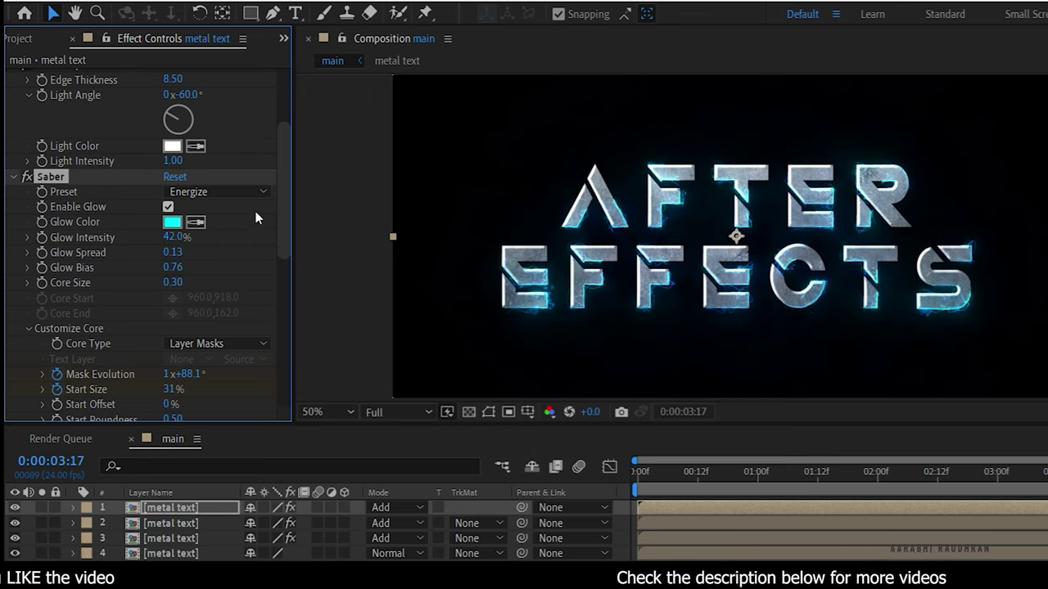
pyautogui.moveTo(176, 282); pyautogui.dragTo(185, 287)
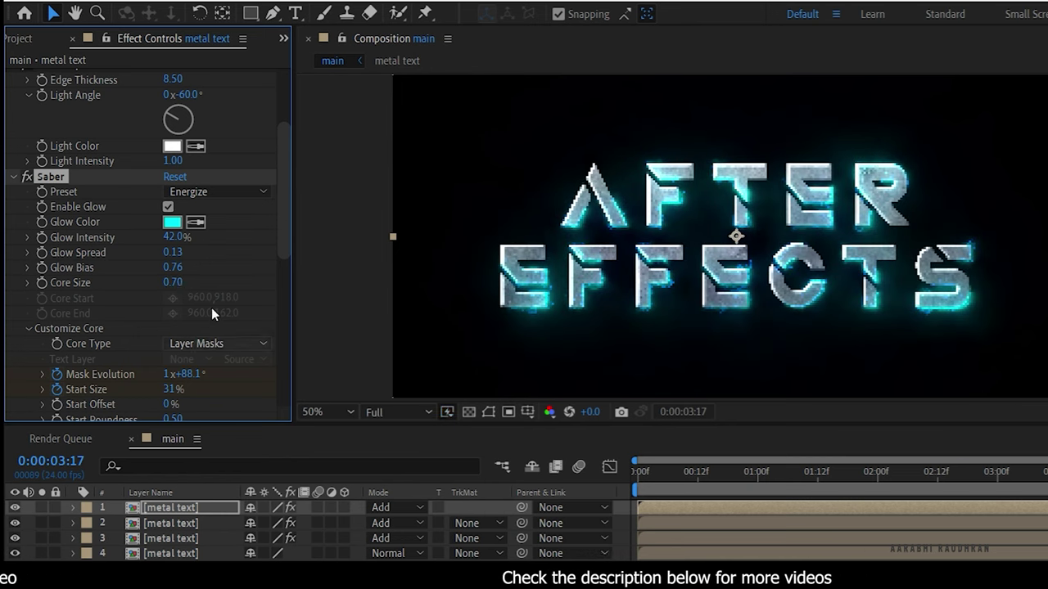
pyautogui.click(327, 569)
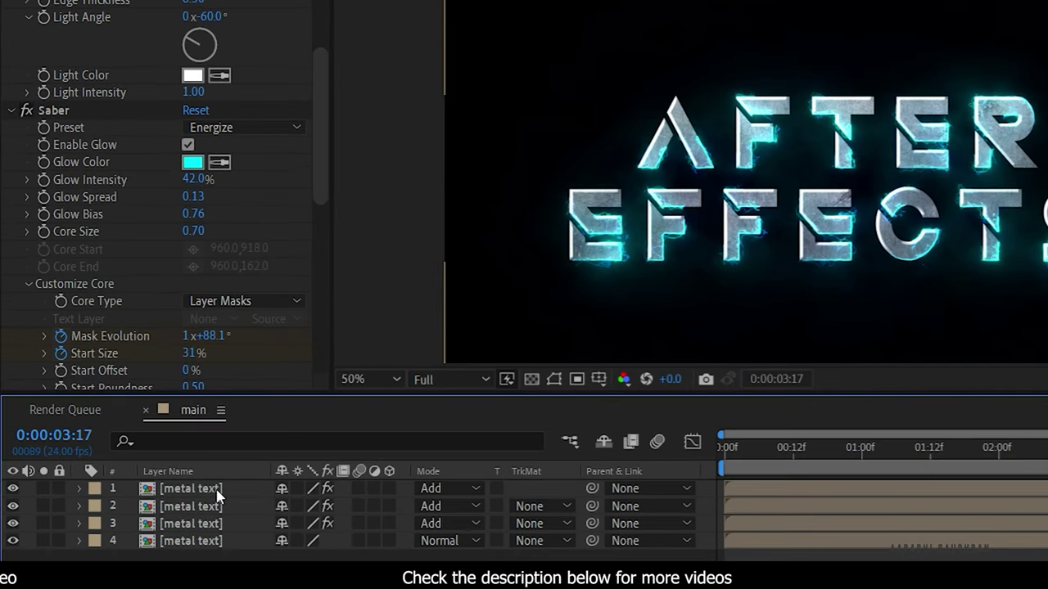
pyautogui.click(218, 494)
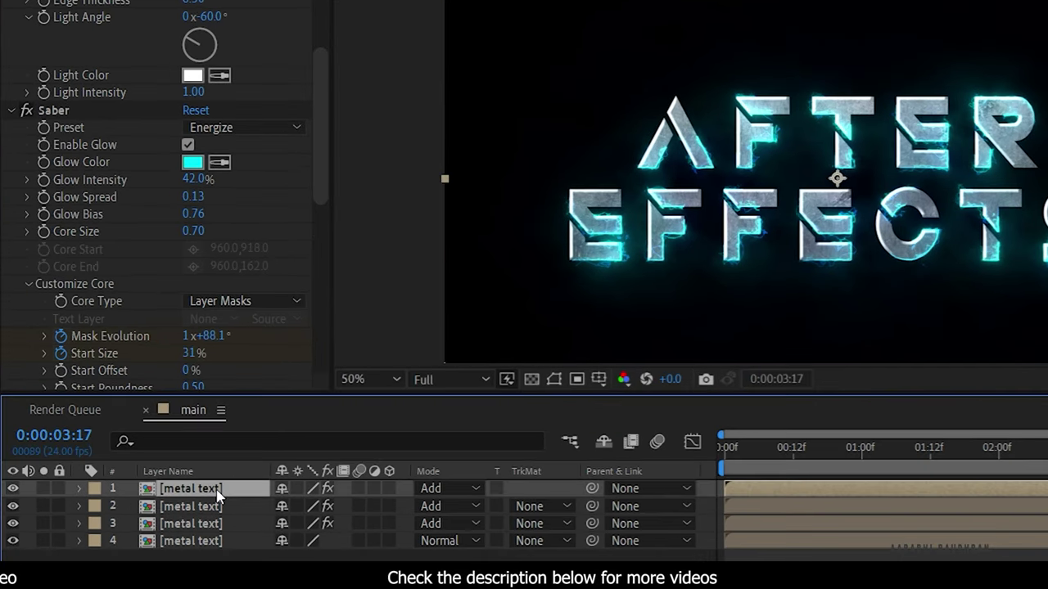
# Step: Switch the top layer's Saber preset to Fuel
pyautogui.scroll(3, 284, 233)
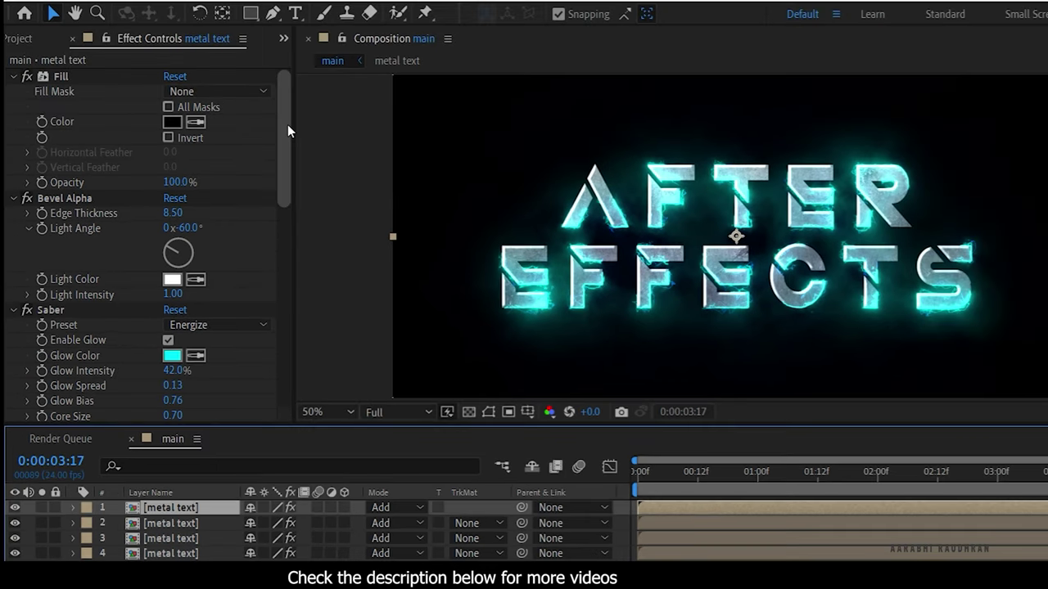
pyautogui.moveTo(287, 124); pyautogui.dragTo(283, 176)
pyautogui.click(226, 190)
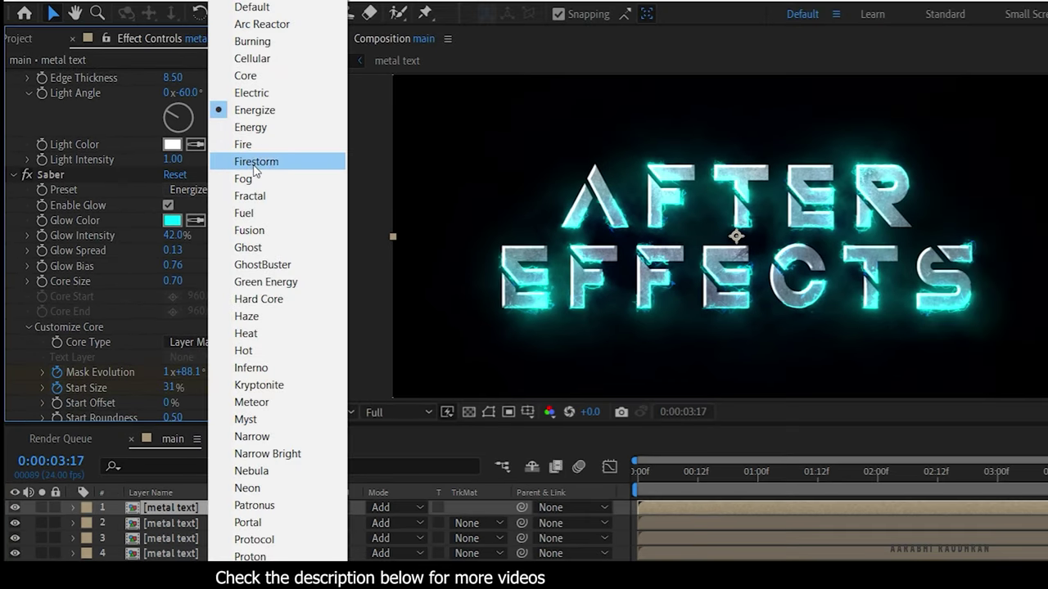
pyautogui.click(253, 214)
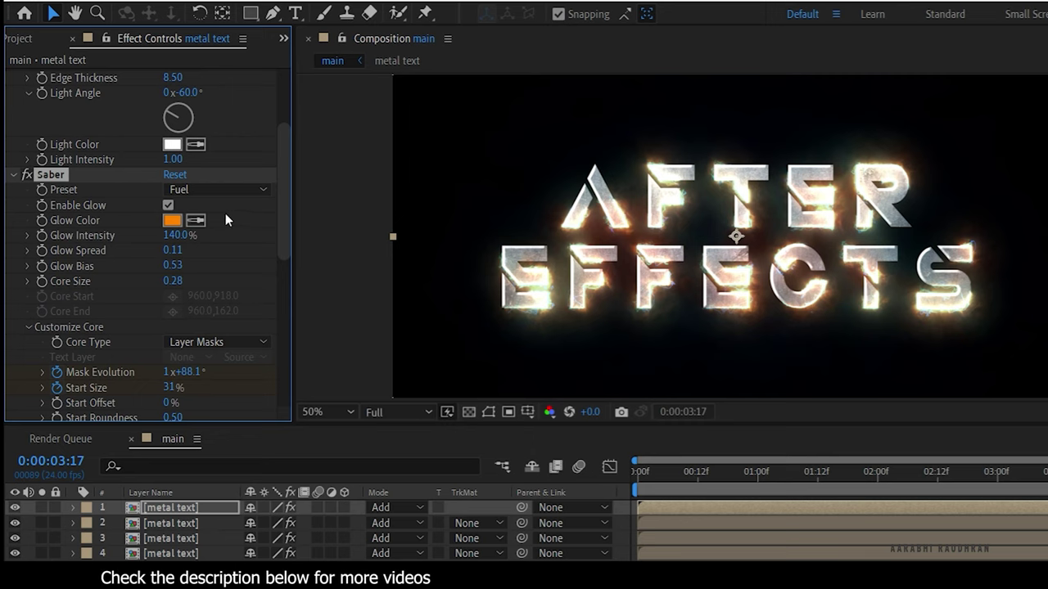
# Step: Make the glow red FF0201 with 50% intensity, 0.30 spread and 0.30 bias
pyautogui.click(171, 221)
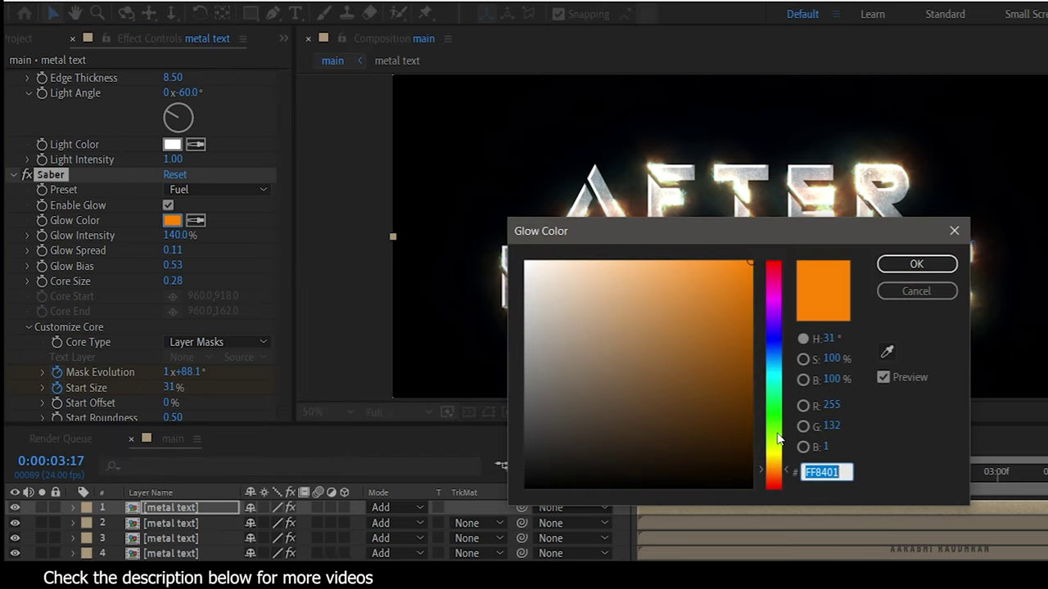
pyautogui.moveTo(776, 483)
pyautogui.mouseDown()
pyautogui.moveTo(780, 503)
pyautogui.moveTo(779, 491)
pyautogui.mouseUp()
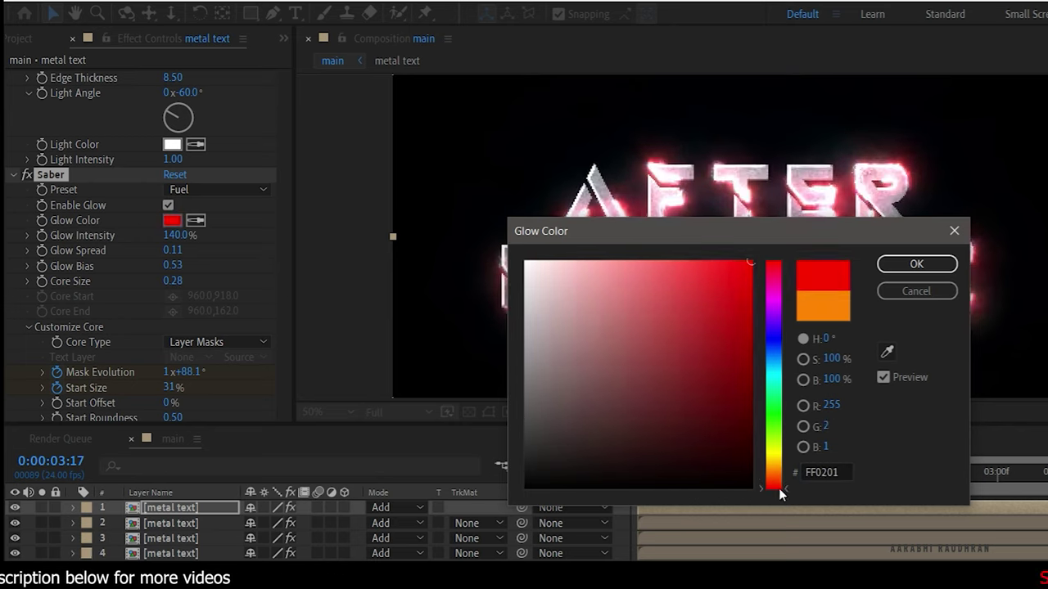
pyautogui.click(916, 263)
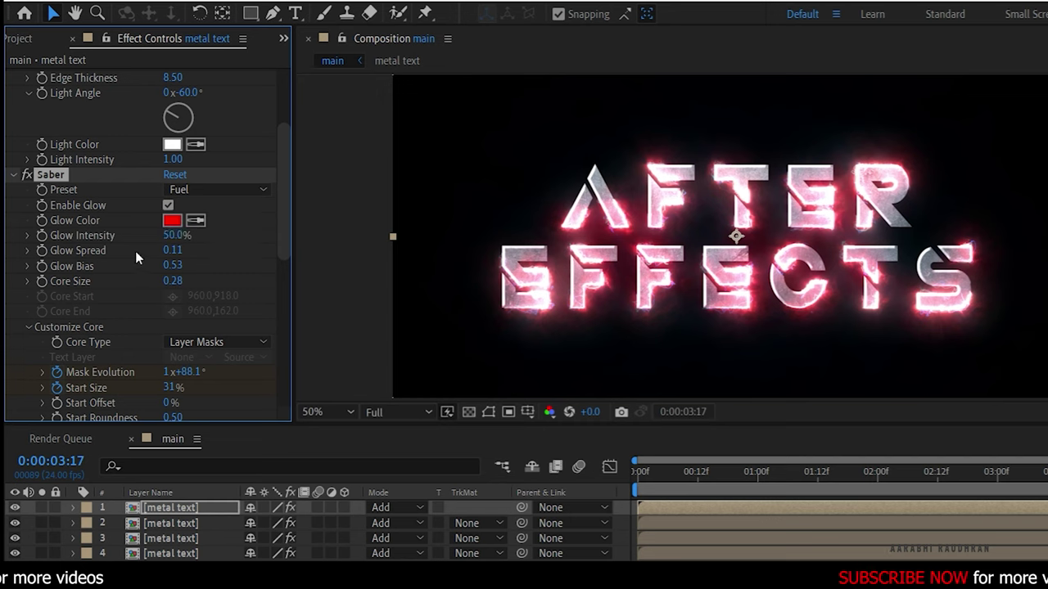
pyautogui.click(171, 250)
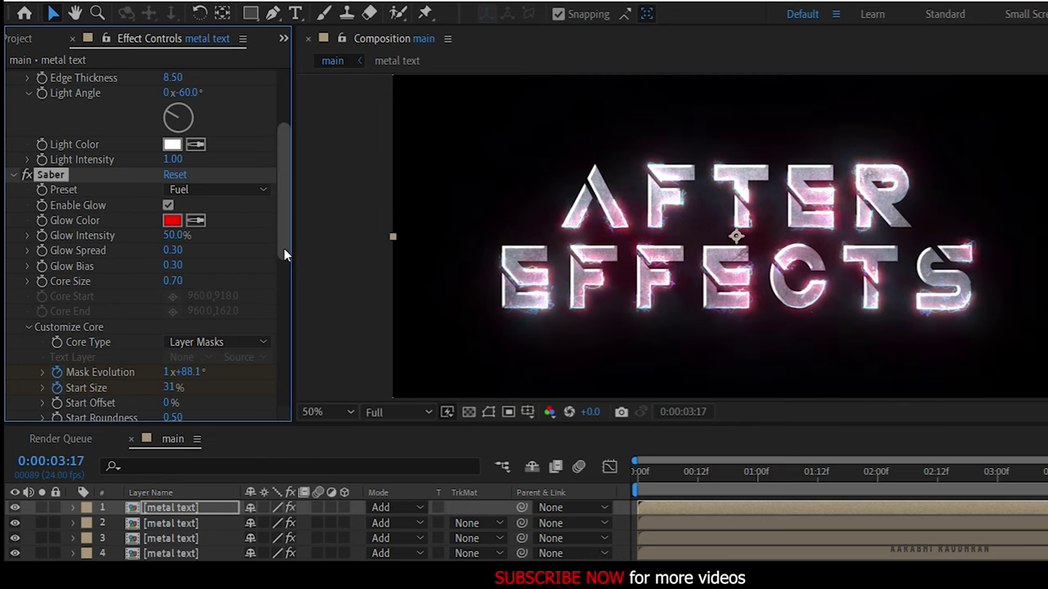
pyautogui.moveTo(283, 248); pyautogui.dragTo(284, 279)
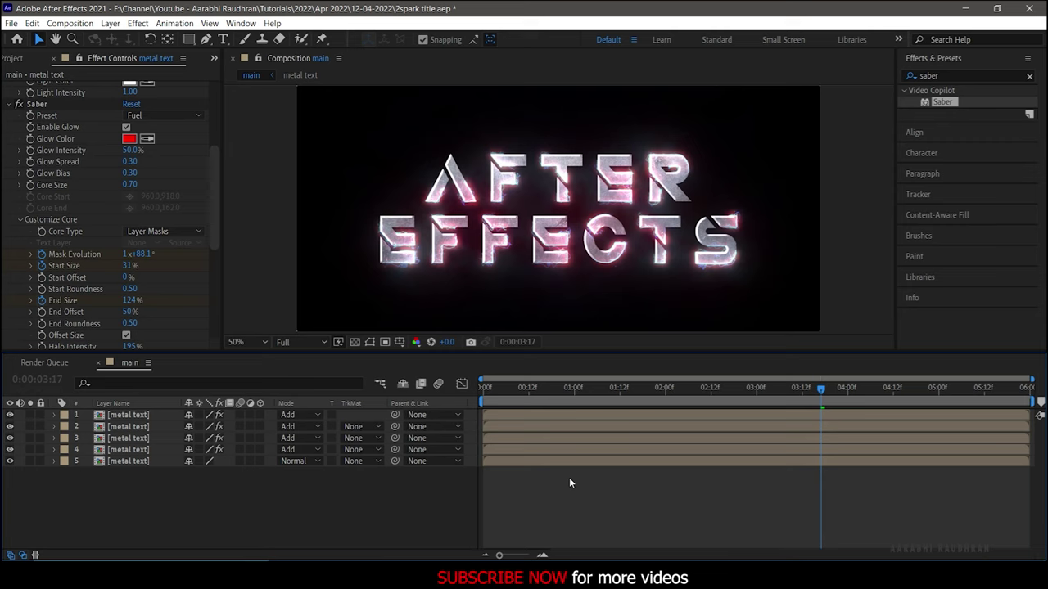
# Step: Set the red Saber's Mask Evolution to 180° at the start of the timeline
pyautogui.press('Home')
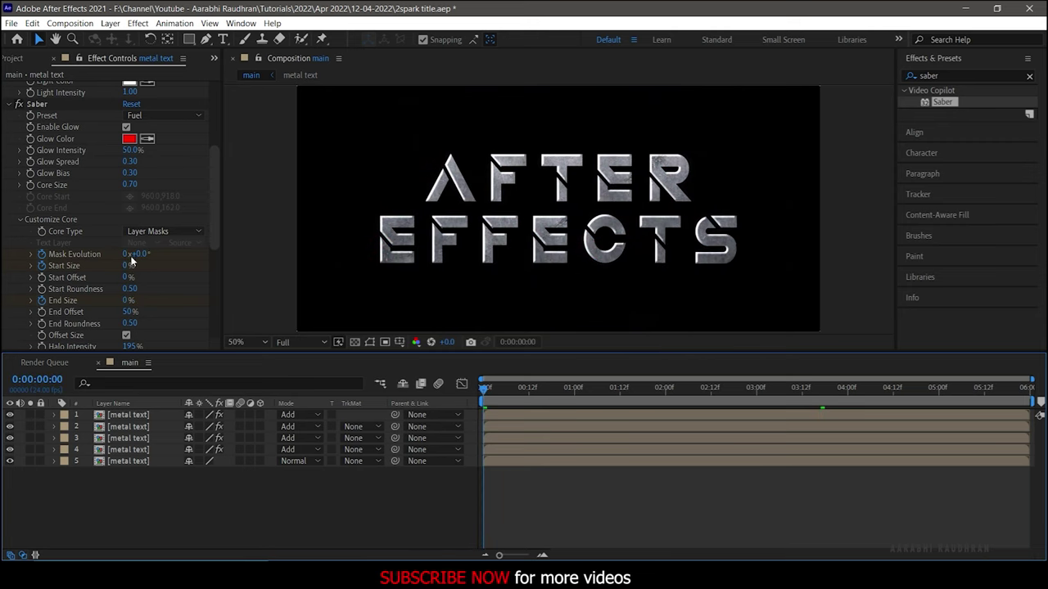
pyautogui.click(137, 256)
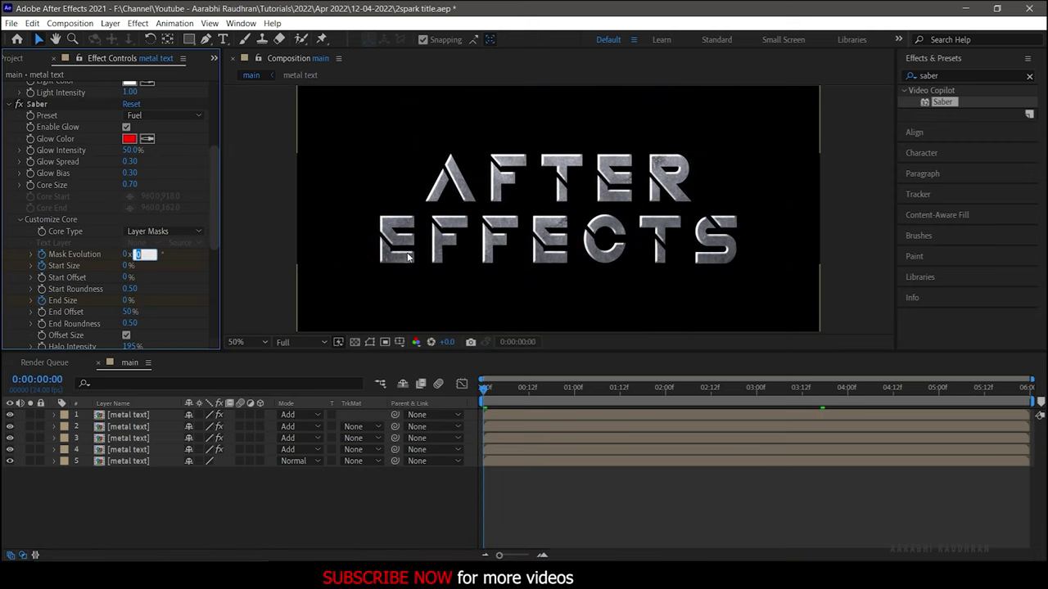
pyautogui.write('180')
pyautogui.press('Return')
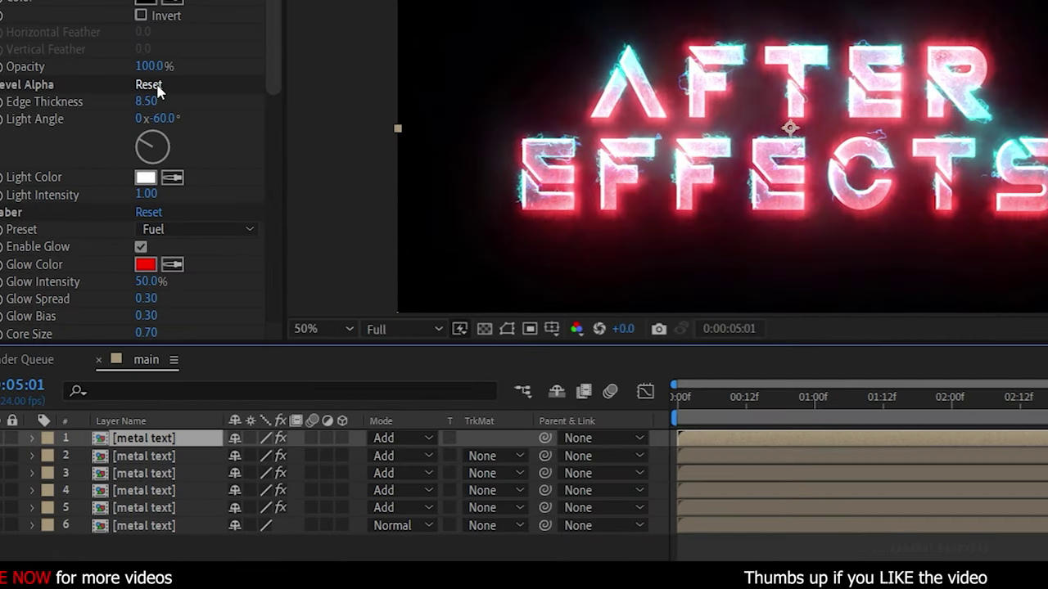
pyautogui.click(200, 229)
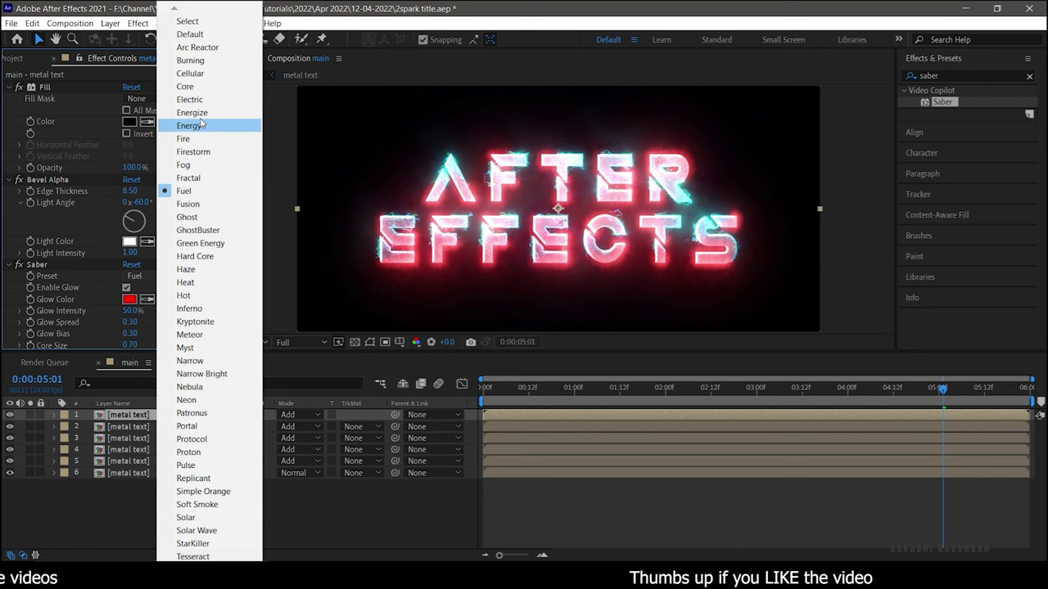
# Step: Switch the top layer's Saber preset to Energize and lower Glow Bias to 0.36
pyautogui.click(193, 113)
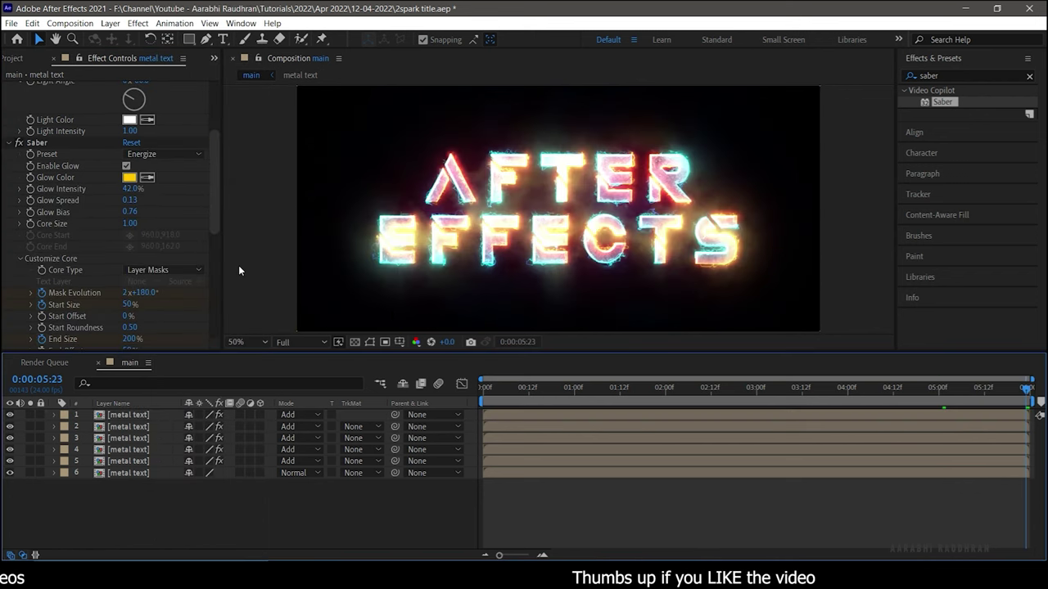
pyautogui.click(131, 189)
pyautogui.press('Return')
pyautogui.moveTo(129, 212); pyautogui.dragTo(115, 214)
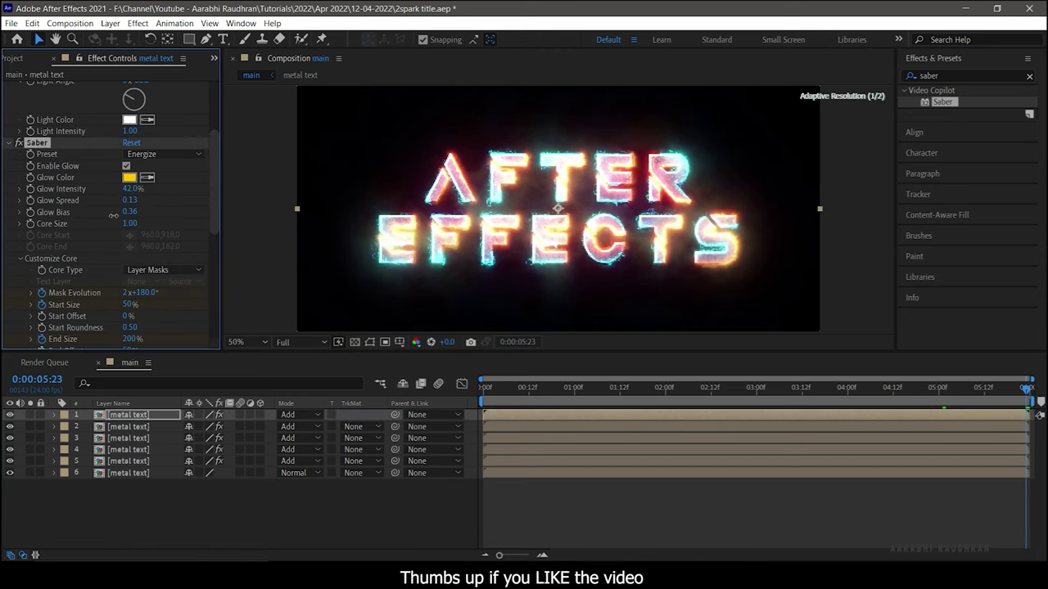
# Step: Set the Saber glow colour to orange-red FF4400
pyautogui.click(129, 178)
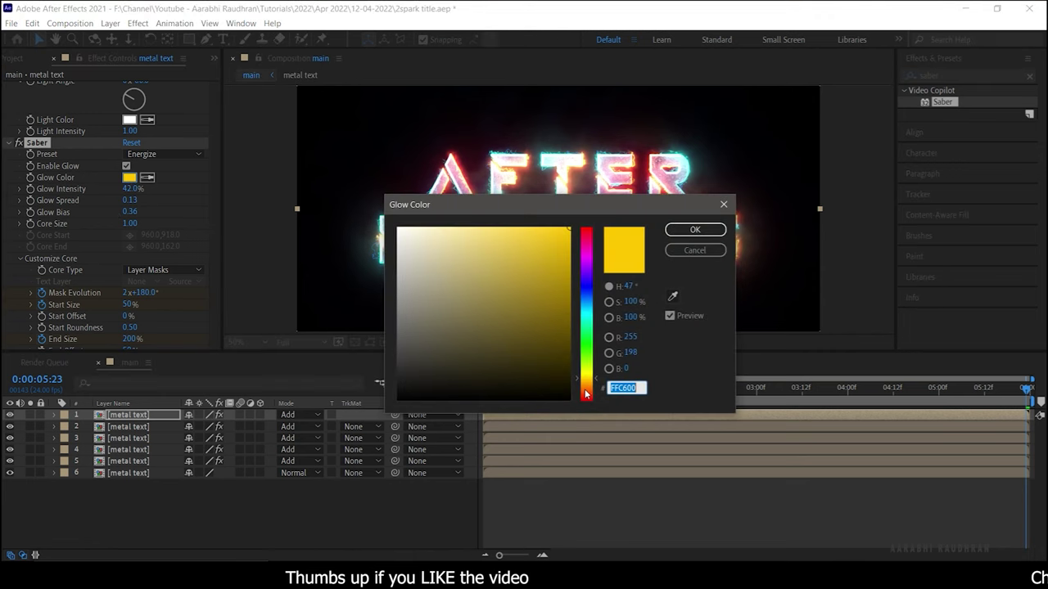
pyautogui.click(585, 394)
pyautogui.click(704, 231)
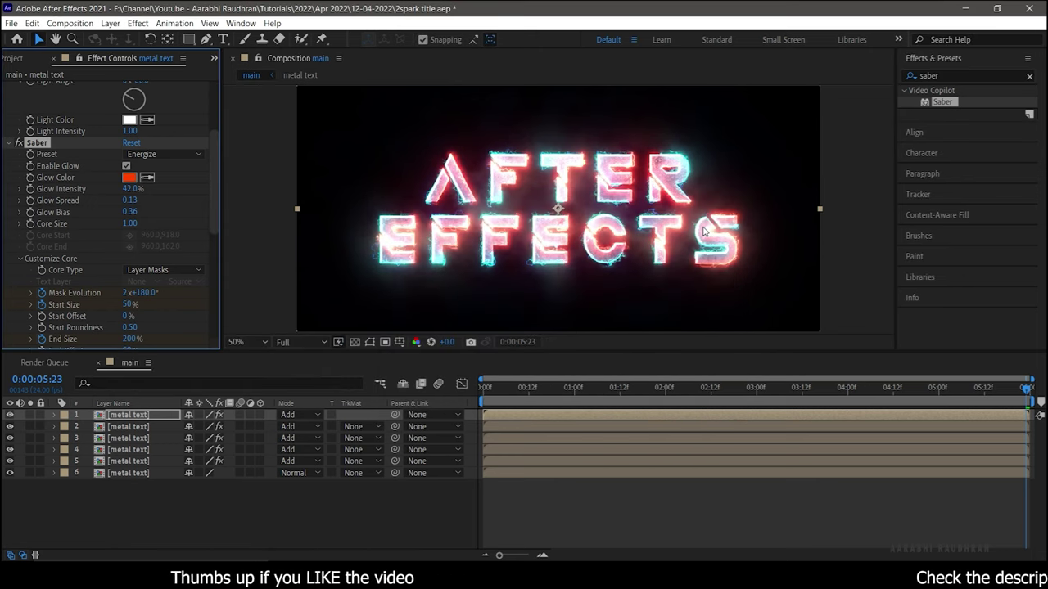
pyautogui.scroll(-5, 123, 245)
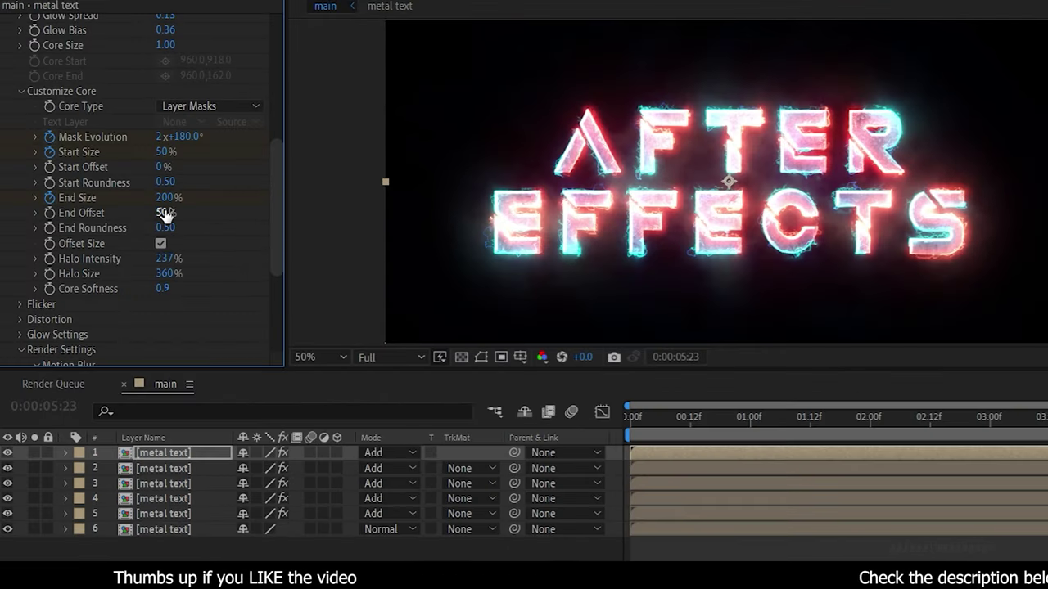
# Step: Set Saber End Offset to 25% on layer 1 and on the third metal text layer
pyautogui.click(163, 213)
pyautogui.write('25')
pyautogui.press('Return')
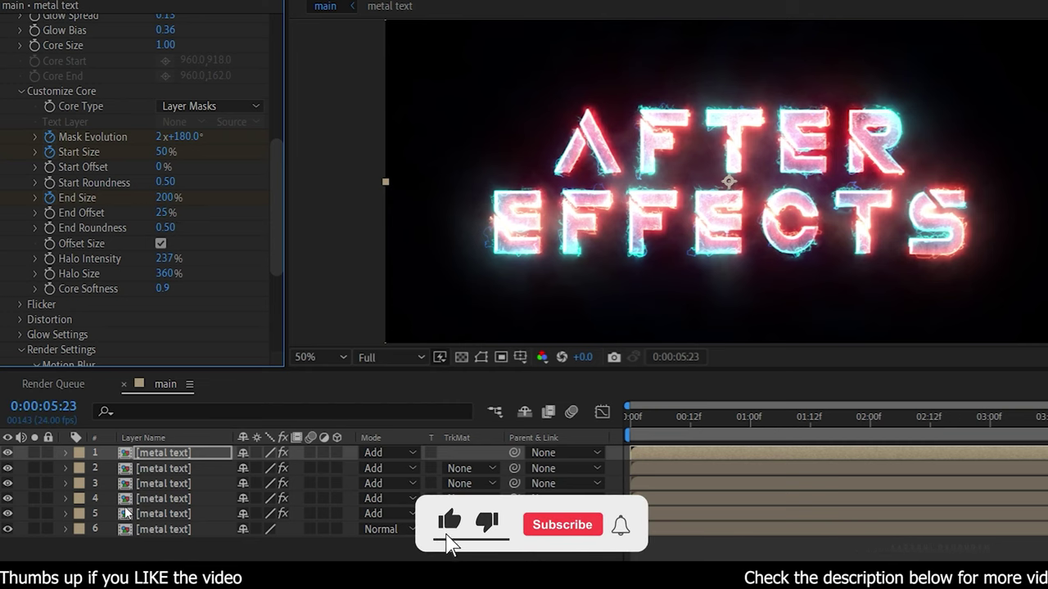
pyautogui.click(175, 483)
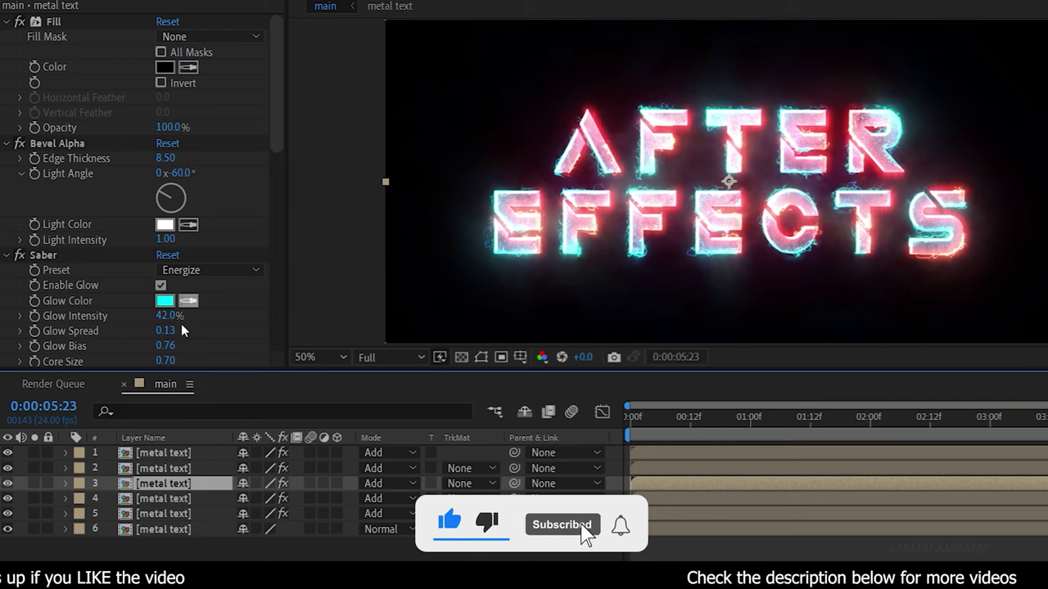
pyautogui.scroll(-3, 251, 283)
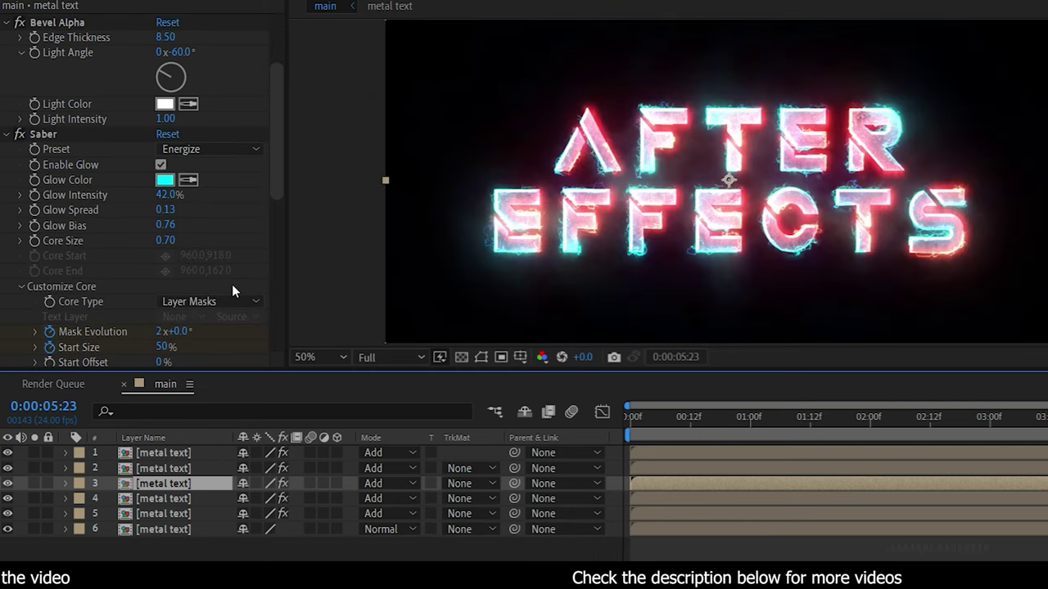
pyautogui.scroll(-4, 257, 273)
pyautogui.click(165, 245)
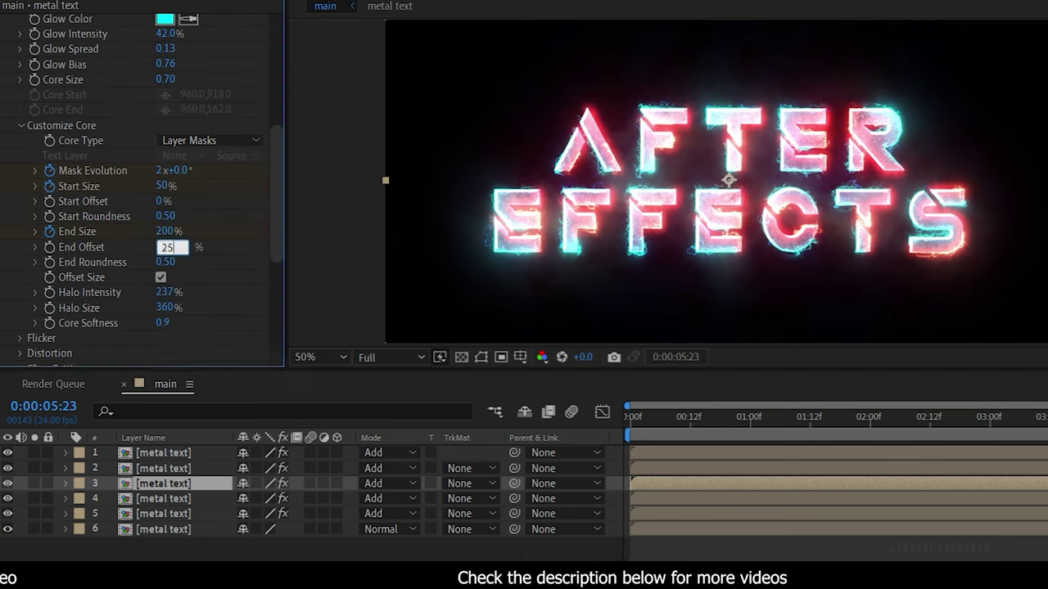
pyautogui.press('Return')
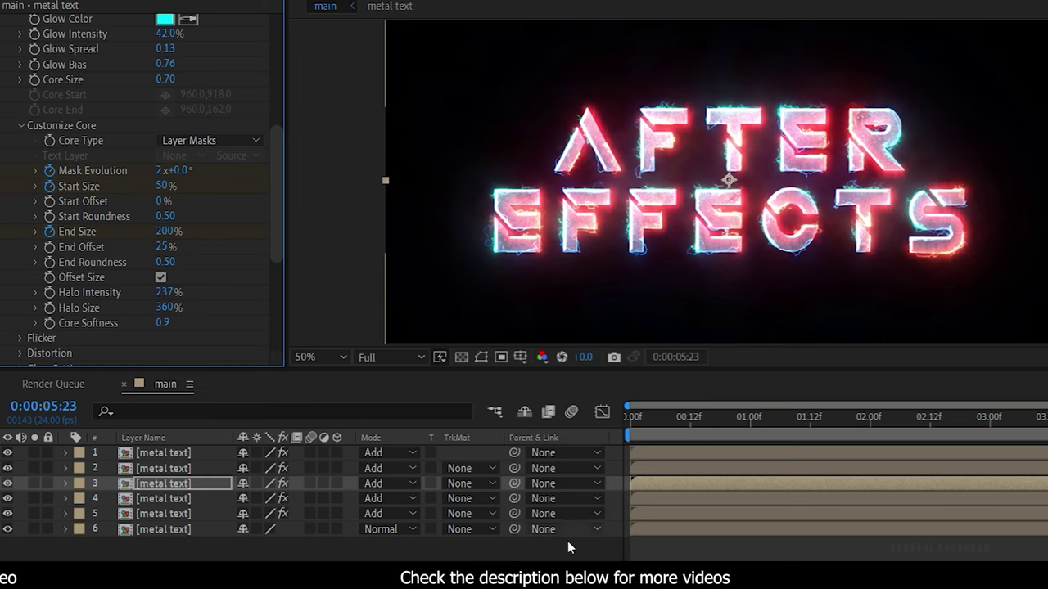
# Step: Preview the title animation from the start of the timeline
pyautogui.click(439, 554)
pyautogui.press('Home')
pyautogui.press('space')
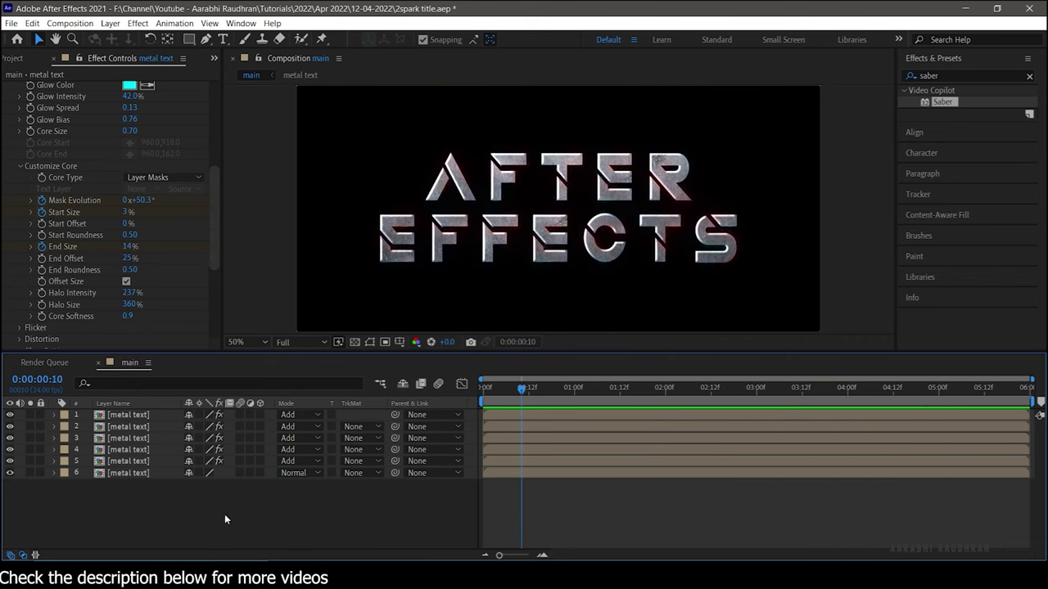
# Step: Pre-compose the six metal text layers as 'saber text' and place Particles.mov beneath it
pyautogui.moveTo(210, 511); pyautogui.dragTo(149, 415)
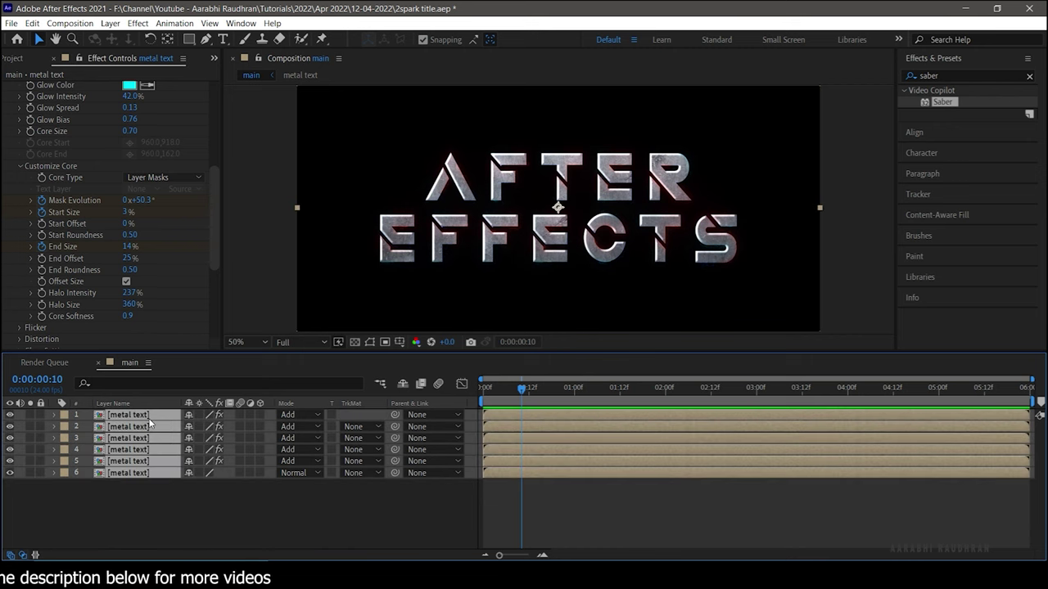
pyautogui.rightClick(150, 419)
pyautogui.click(196, 355)
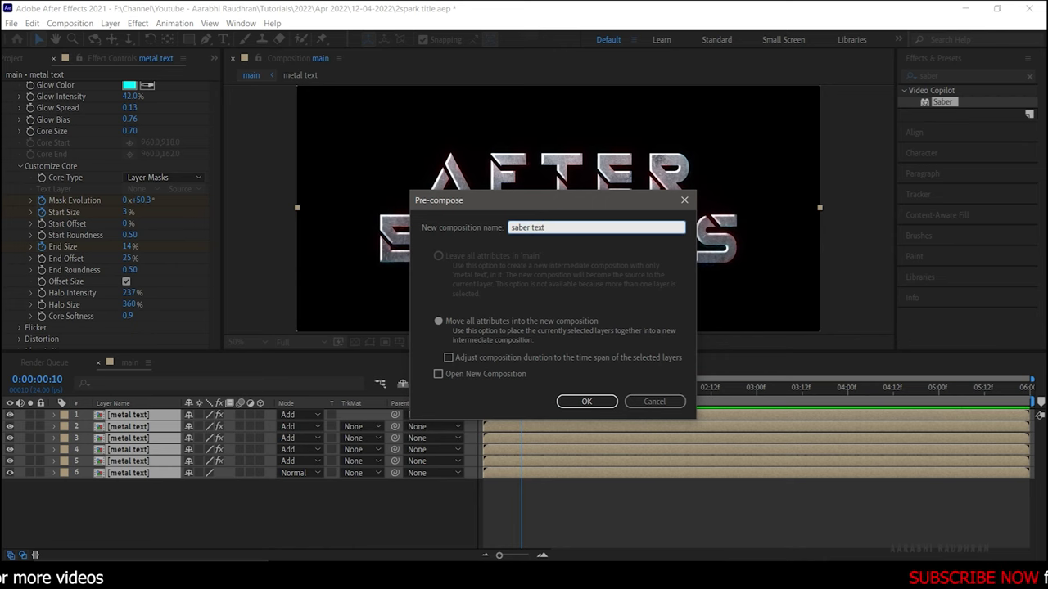
pyautogui.press('Return')
pyautogui.moveTo(70, 230); pyautogui.dragTo(236, 521)
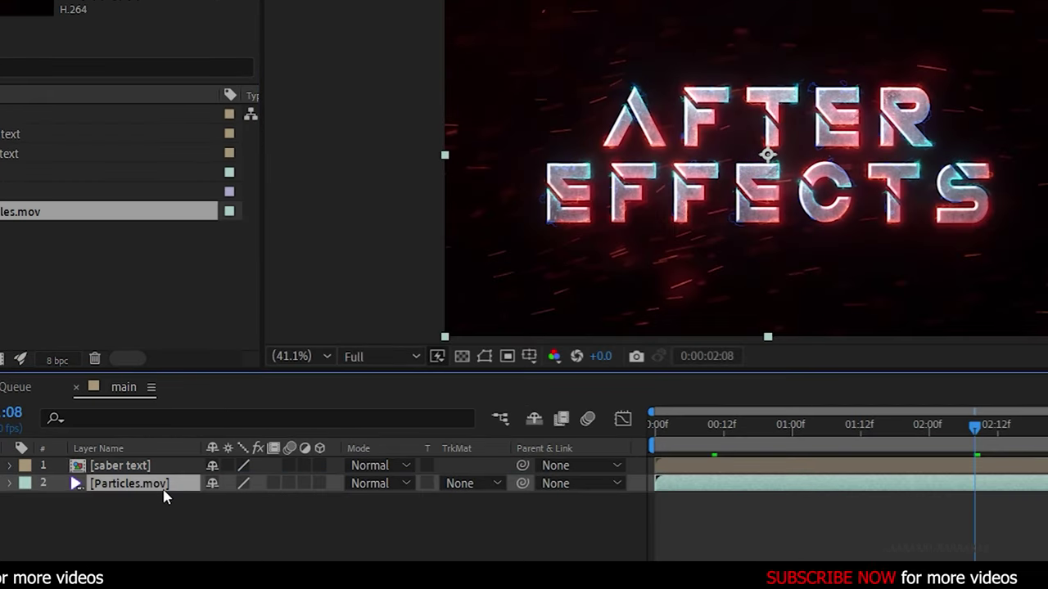
# Step: Duplicate Particles.mov, give the copy Hue/Saturation with Master Hue 193°, and blend it in Add mode
pyautogui.hotkey('ctrl', 'd')
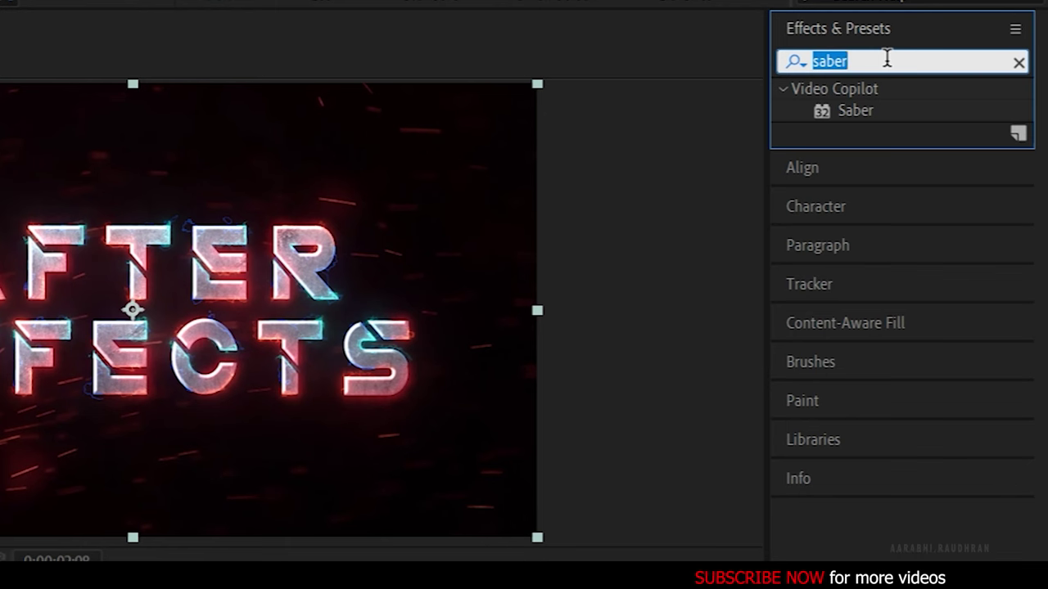
pyautogui.write('hue')
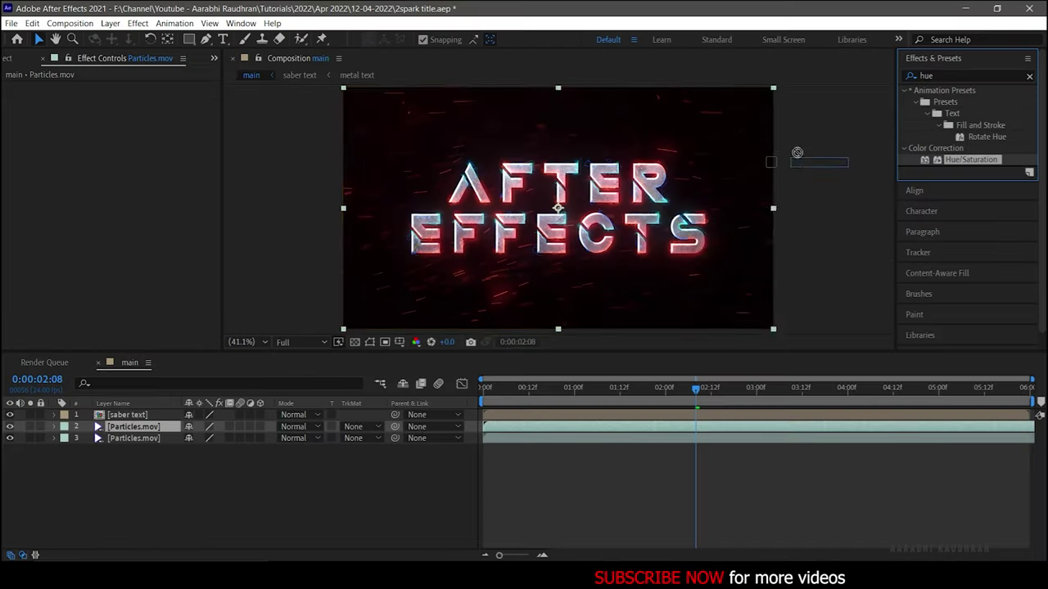
pyautogui.moveTo(939, 216); pyautogui.dragTo(163, 195)
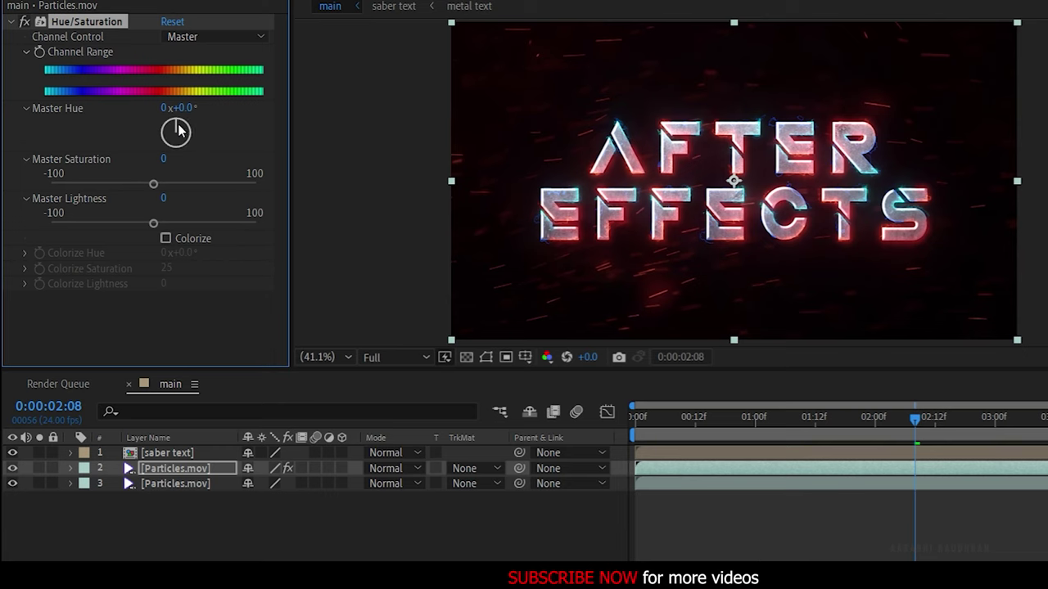
pyautogui.moveTo(175, 125); pyautogui.dragTo(170, 169)
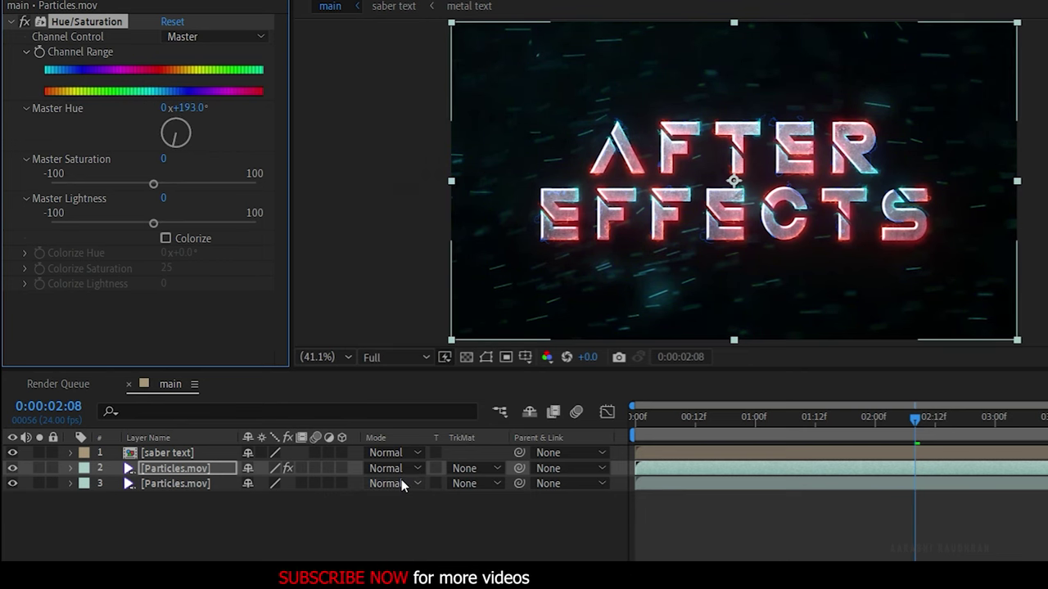
pyautogui.click(403, 471)
pyautogui.click(342, 203)
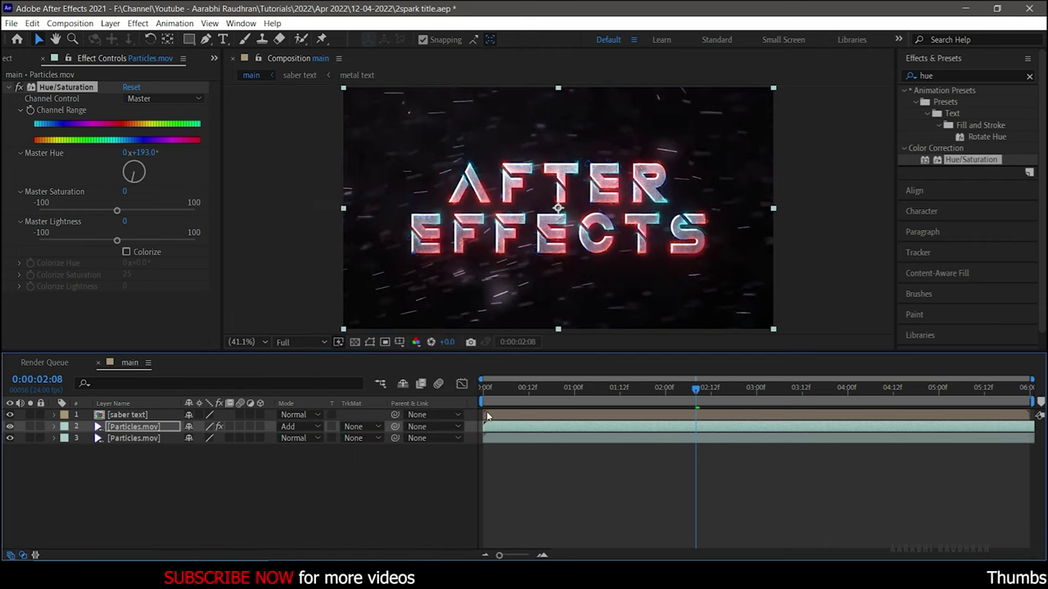
# Step: Shift the upper Particles layer earlier, scale it to 120%, and set both Particles layers to 70% opacity
pyautogui.moveTo(596, 431); pyautogui.dragTo(567, 428)
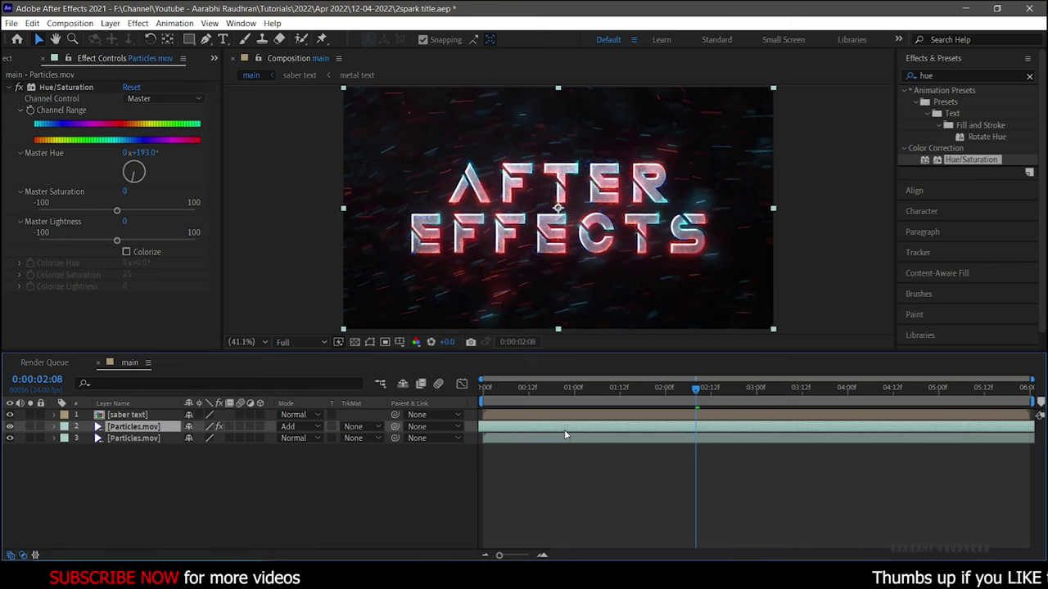
pyautogui.click(614, 504)
pyautogui.click(695, 426)
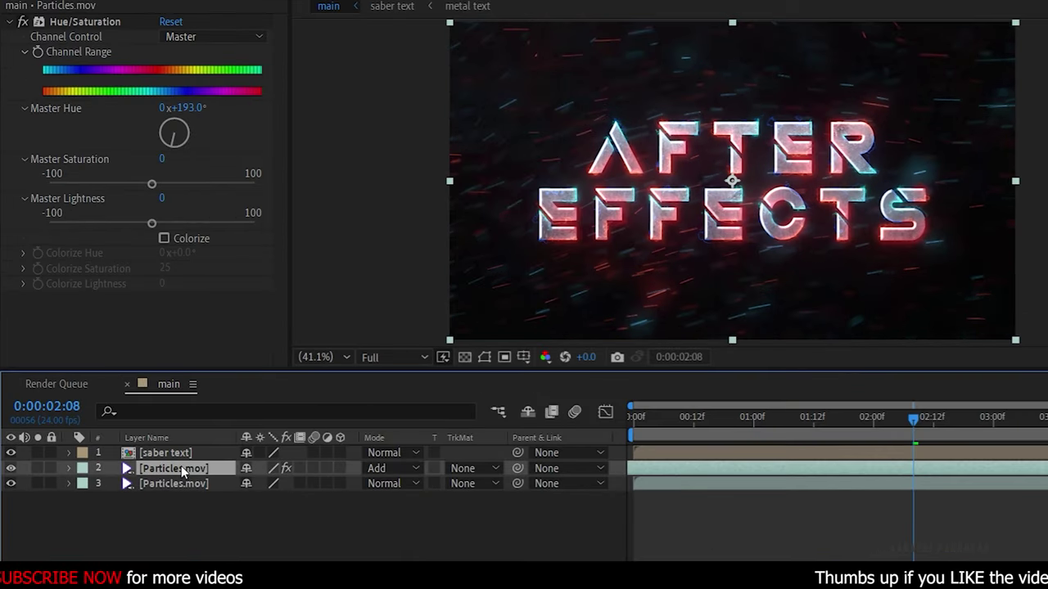
pyautogui.press('s')
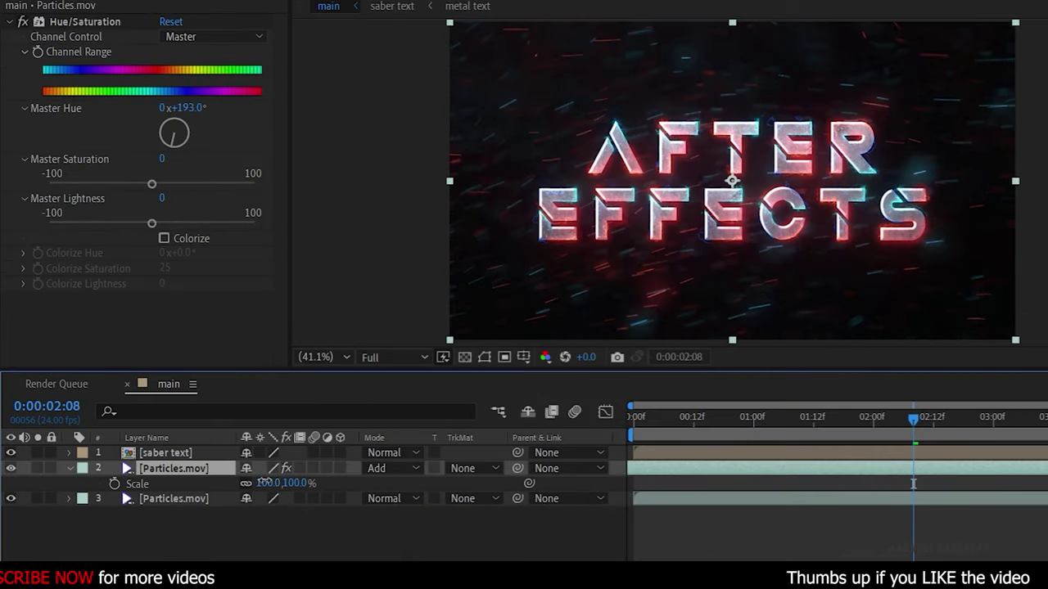
pyautogui.write('120')
pyautogui.press('Return')
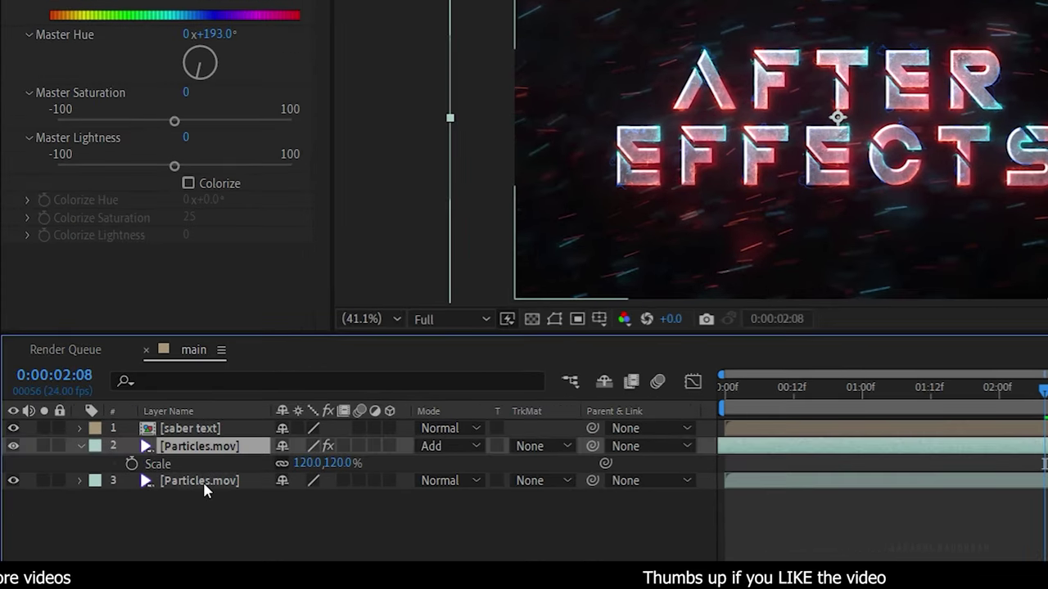
pyautogui.keyDown('ctrl'); pyautogui.click(175, 498); pyautogui.keyUp('ctrl')
pyautogui.press('t')
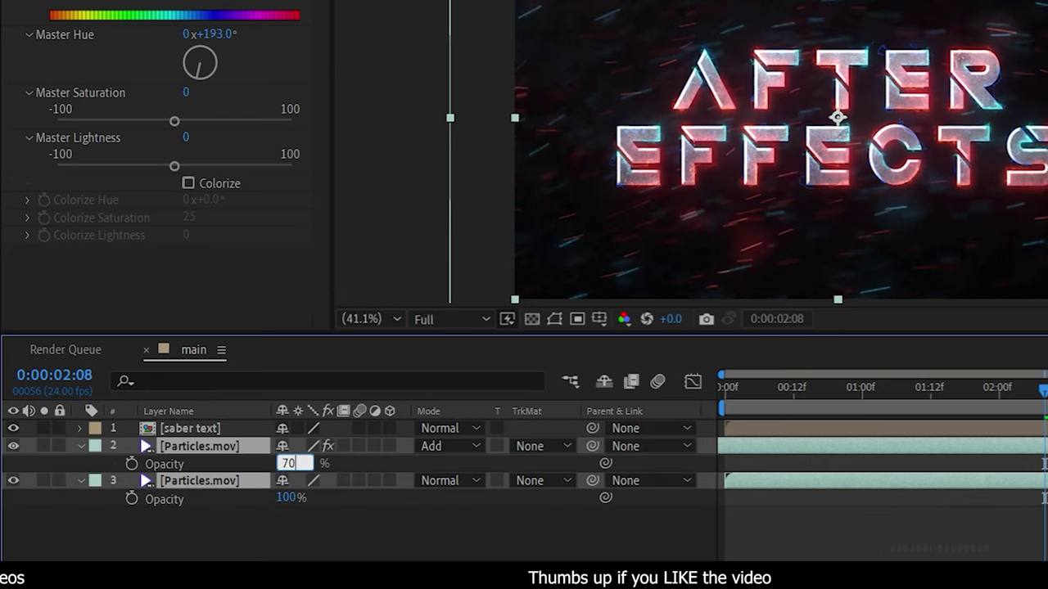
pyautogui.press('Return')
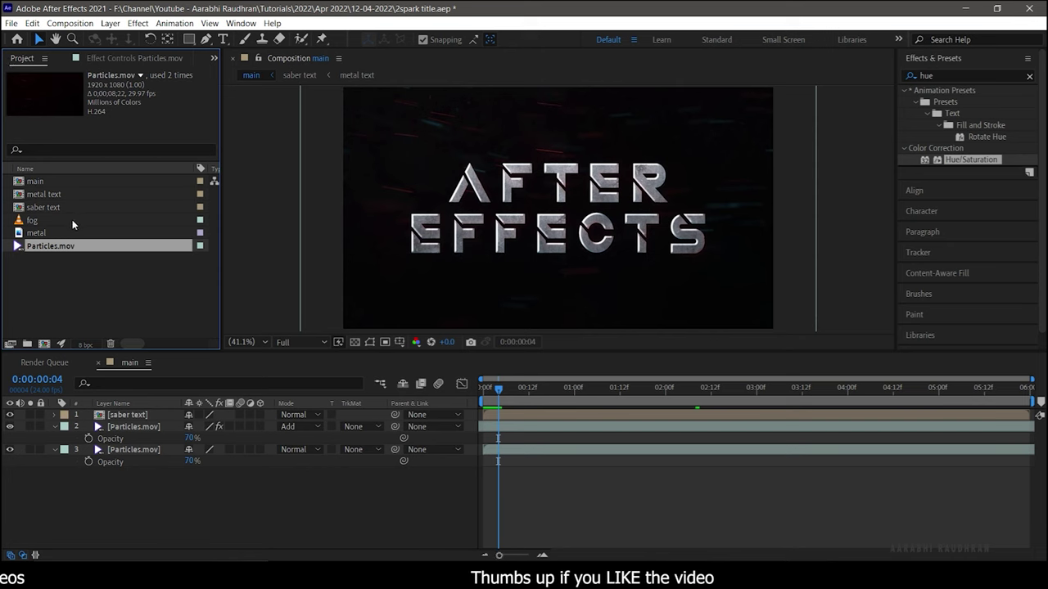
# Step: Add the fog footage, set the lower Particles layer to Add, and scale the fog to 50%
pyautogui.moveTo(50, 221); pyautogui.dragTo(152, 501)
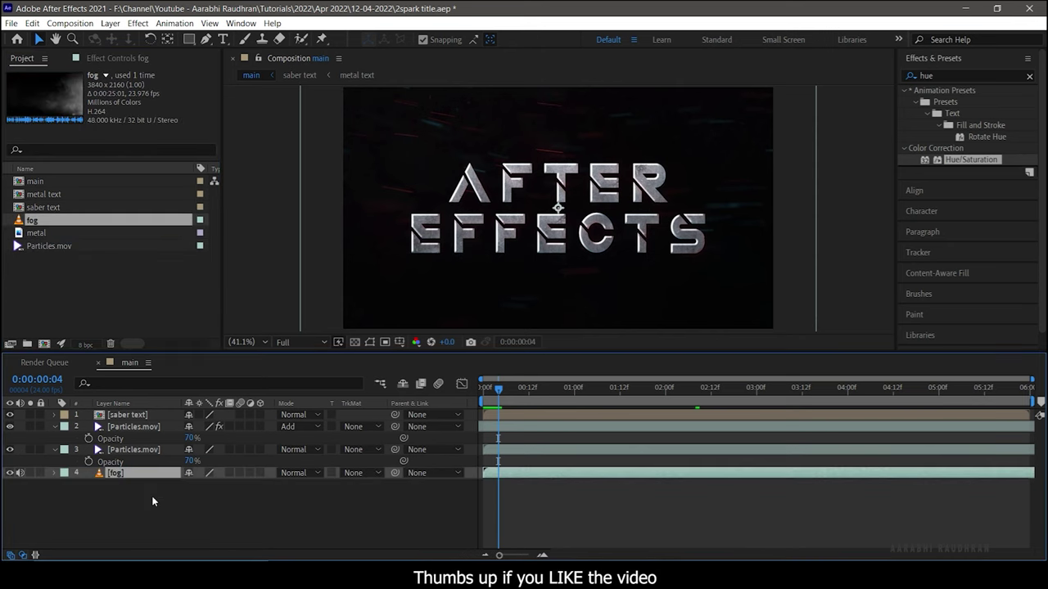
pyautogui.click(312, 453)
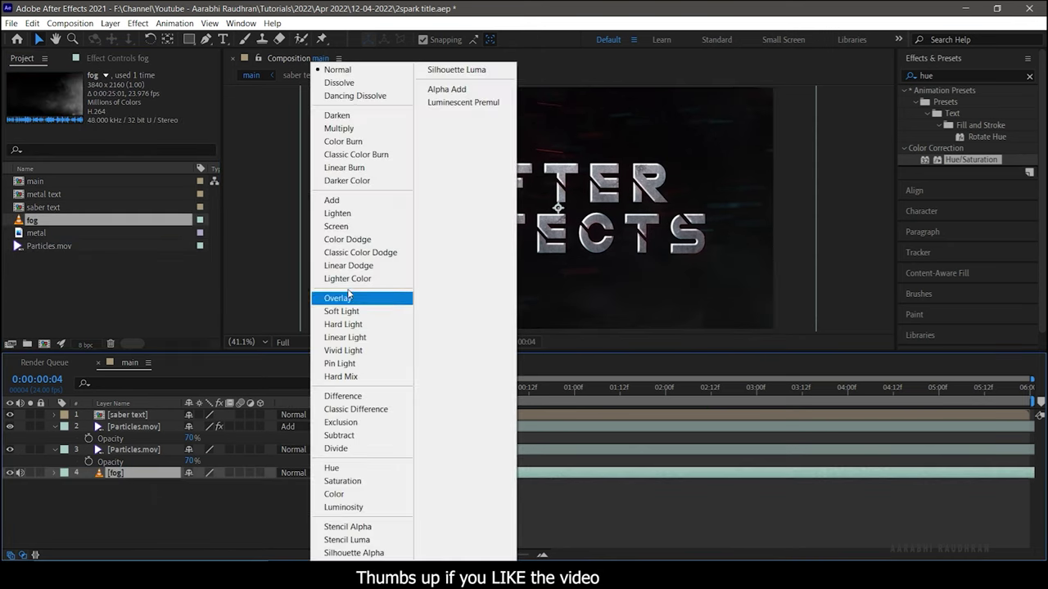
pyautogui.click(343, 203)
pyautogui.click(328, 474)
pyautogui.press('s')
pyautogui.moveTo(205, 484)
pyautogui.mouseDown()
pyautogui.moveTo(182, 481)
pyautogui.moveTo(214, 483)
pyautogui.mouseUp()
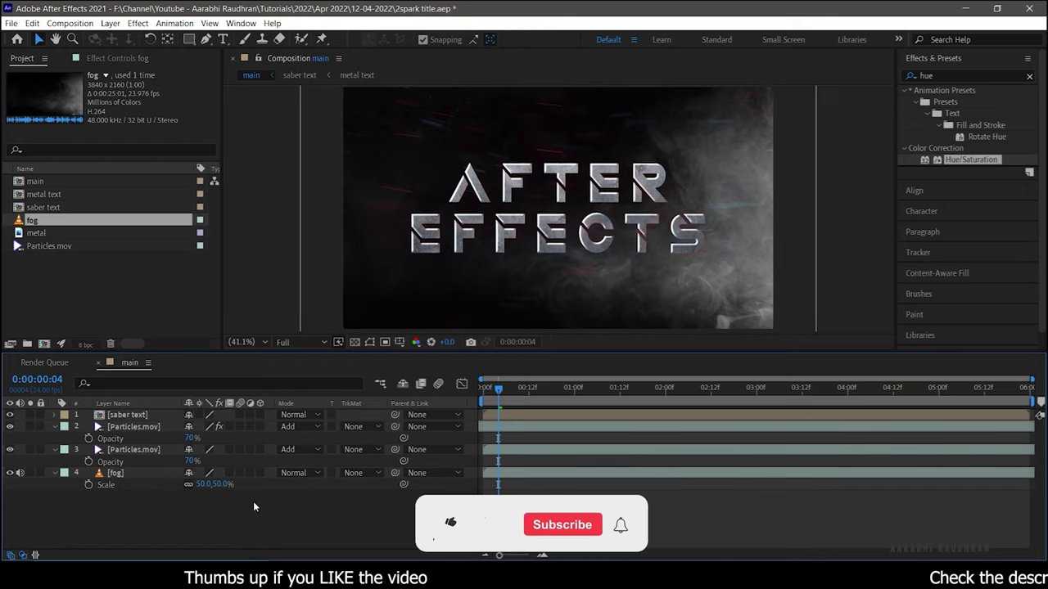
# Step: Apply Tint to the fog layer with Map White To set to FF0000
pyautogui.doubleClick(951, 75)
pyautogui.write('tint')
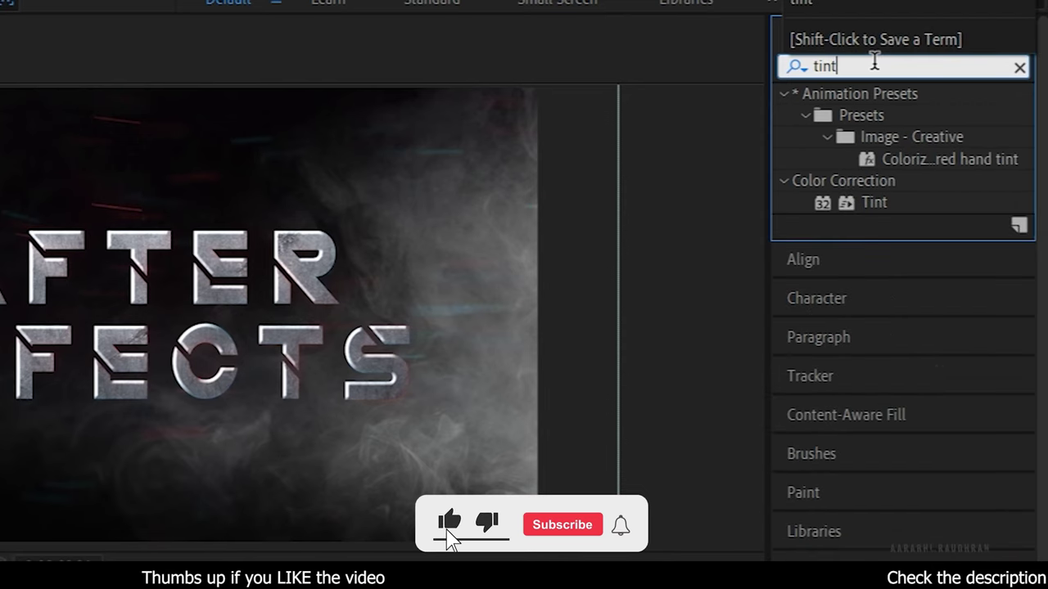
pyautogui.moveTo(871, 202); pyautogui.dragTo(138, 472)
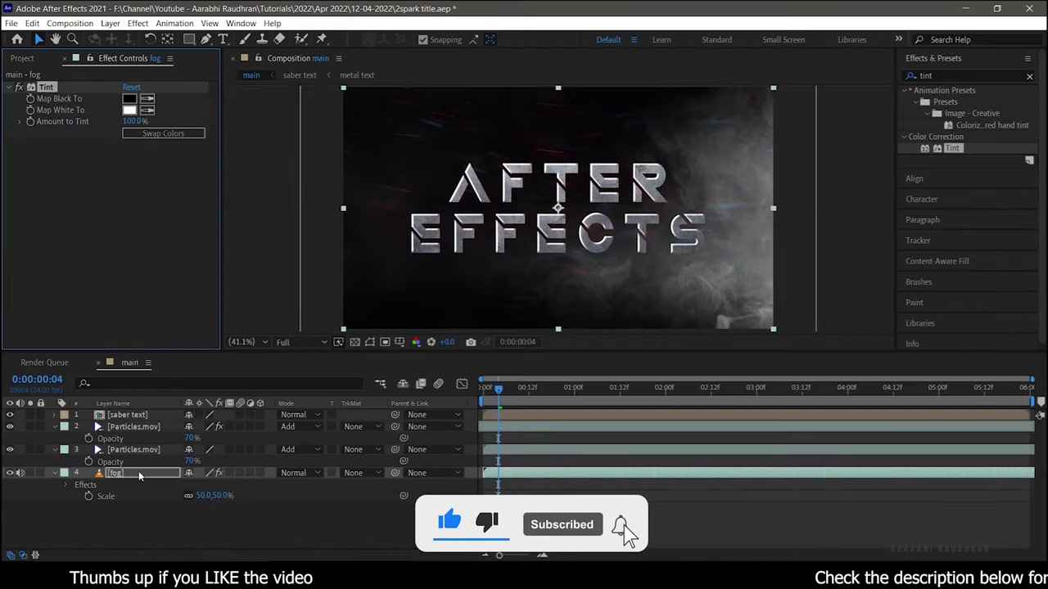
pyautogui.click(131, 111)
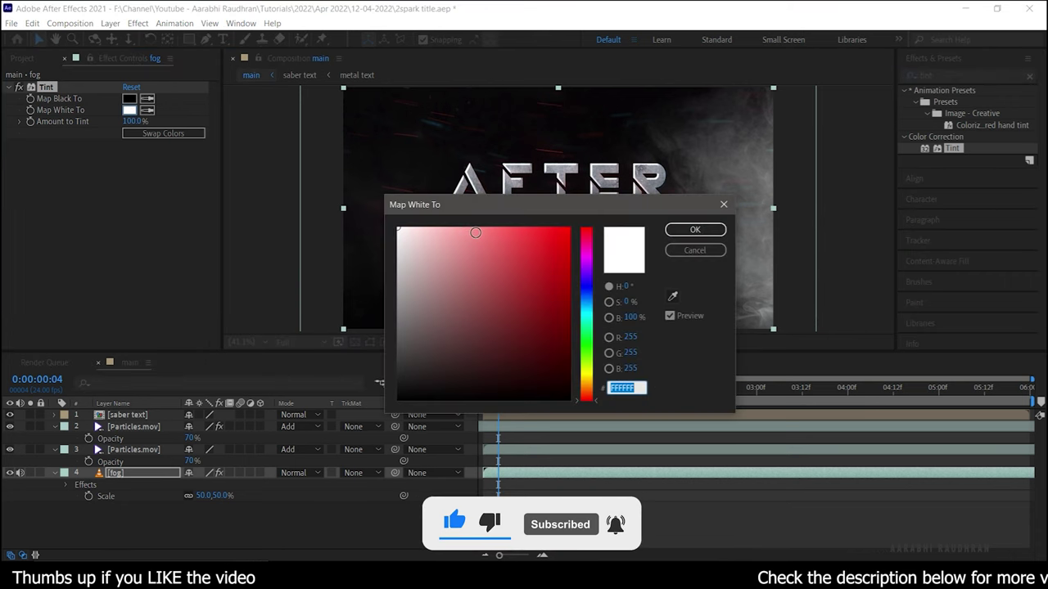
pyautogui.write('FF0000')
pyautogui.click(691, 230)
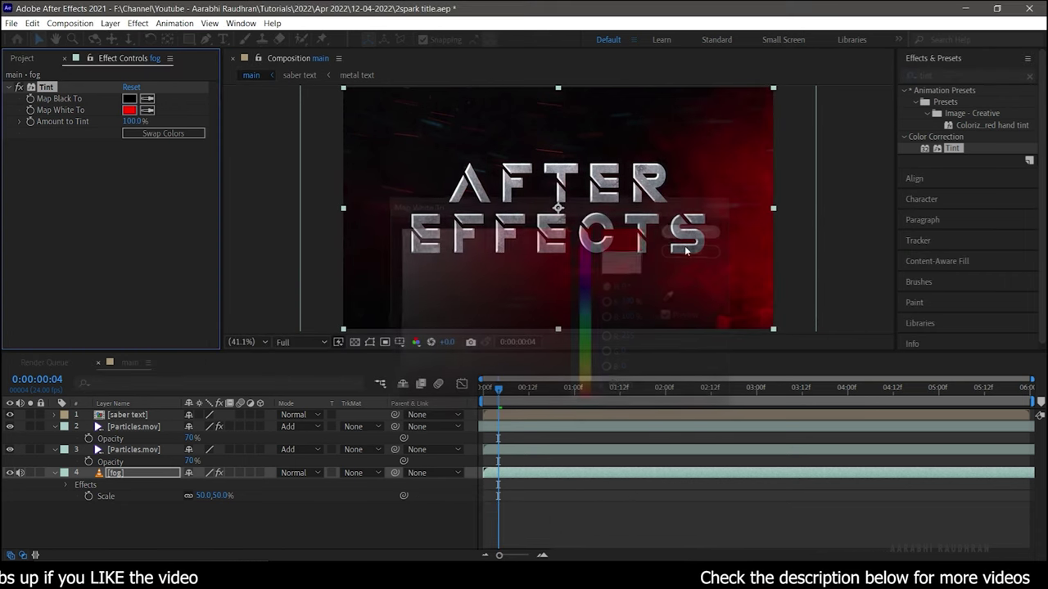
# Step: Lower the fog layer's opacity to 60% and duplicate it
pyautogui.press('t')
pyautogui.click(195, 484)
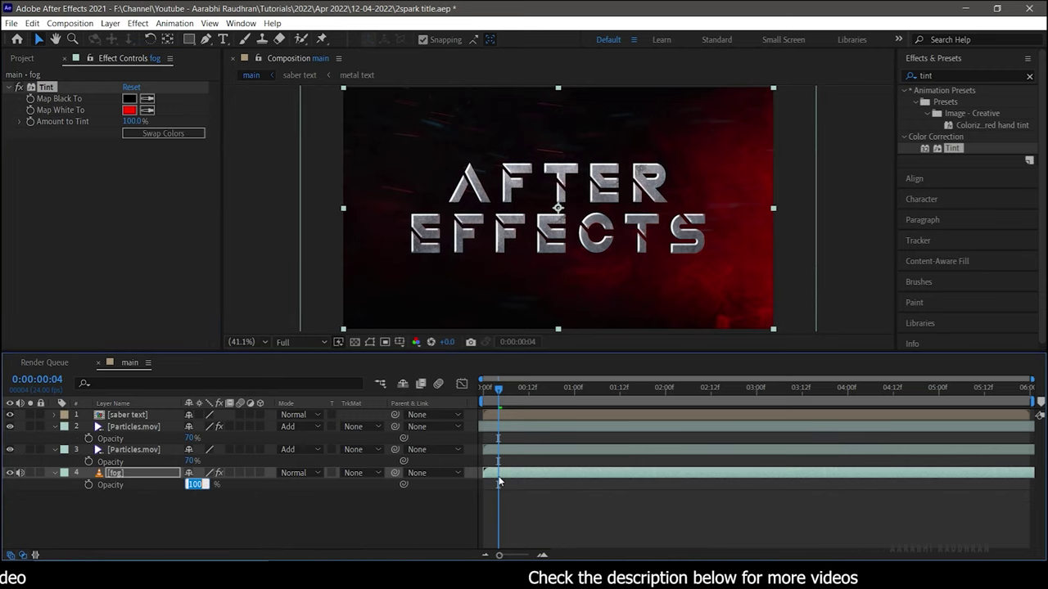
pyautogui.click(500, 482)
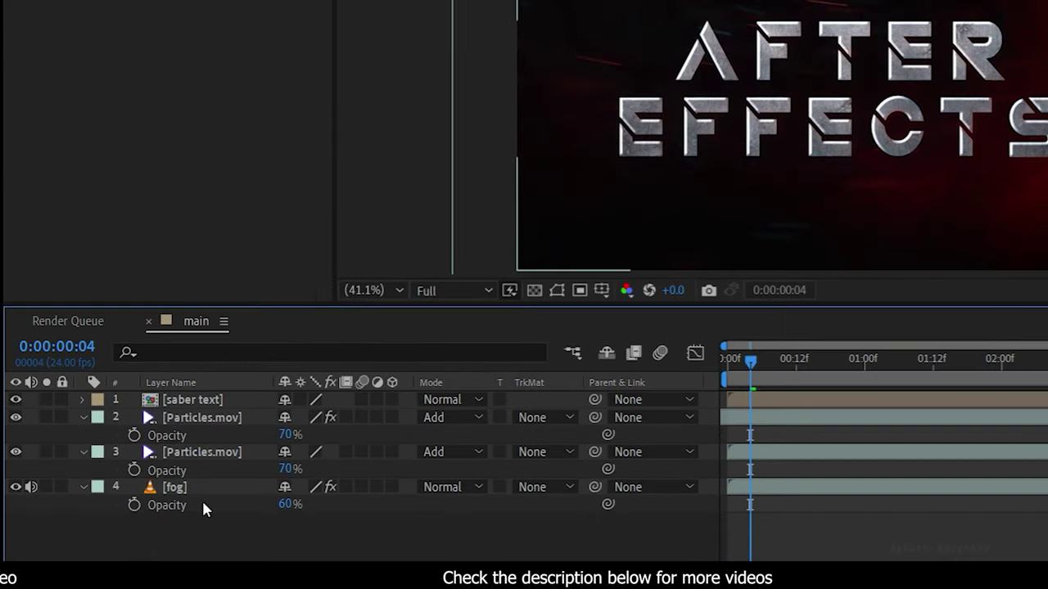
pyautogui.click(125, 473)
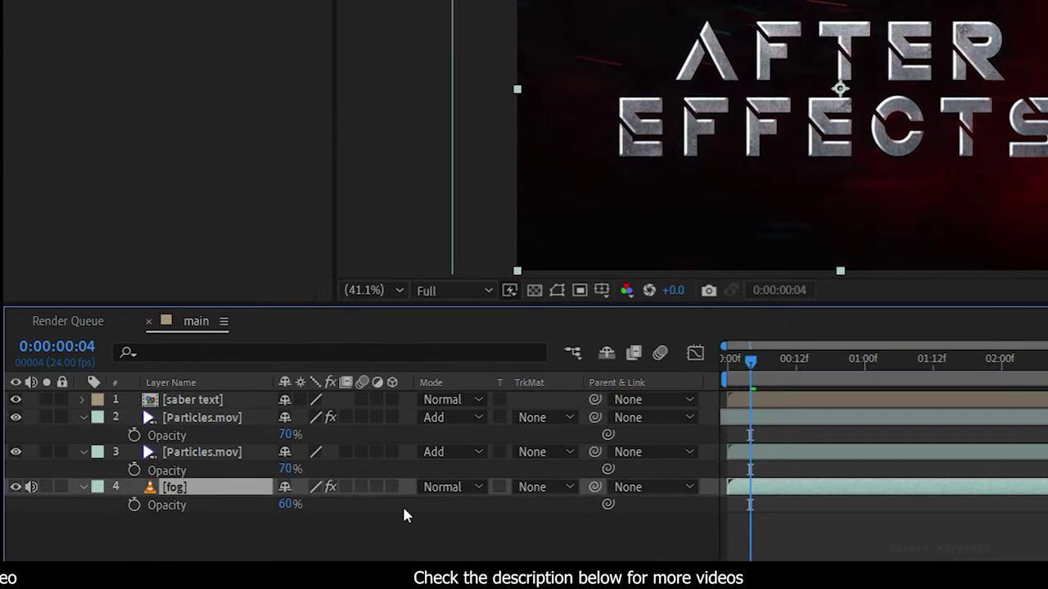
pyautogui.hotkey('ctrl', 'd')
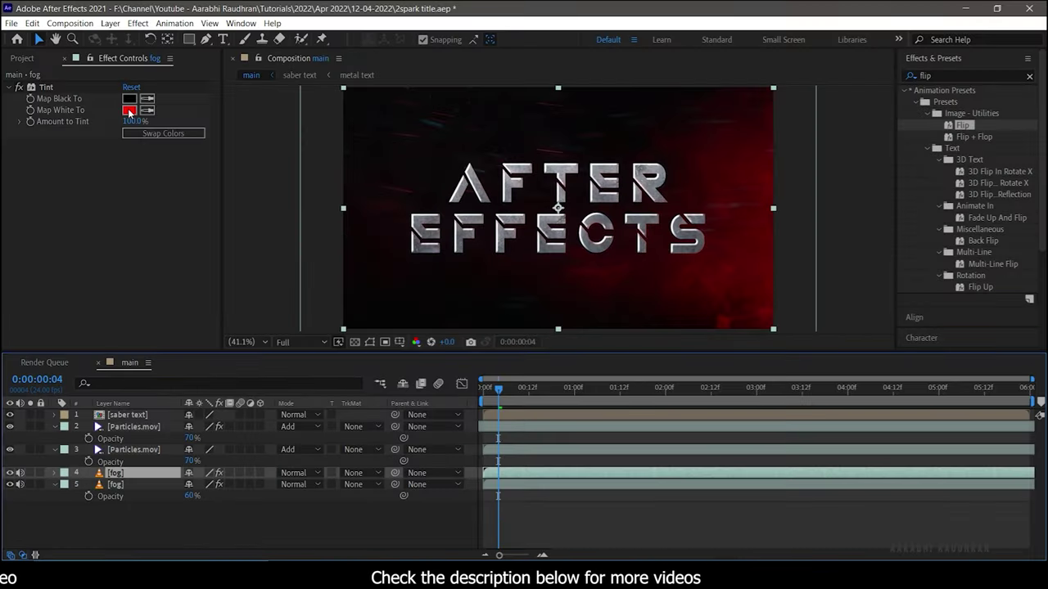
# Step: Change the fog copy's Tint Map White To colour to blue 0074FF
pyautogui.click(129, 110)
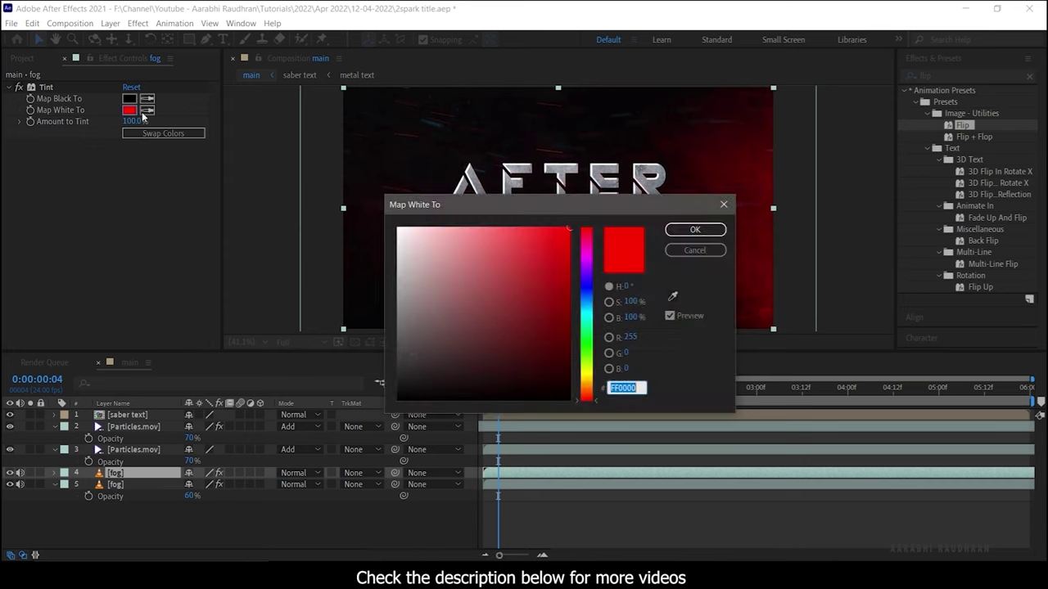
pyautogui.click(590, 295)
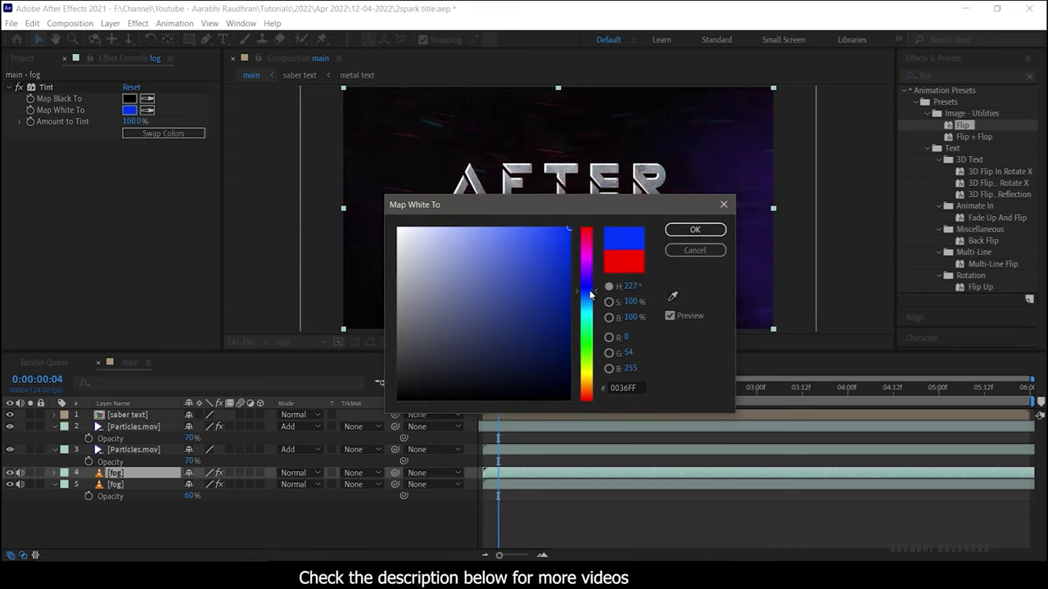
pyautogui.moveTo(589, 302); pyautogui.dragTo(588, 307)
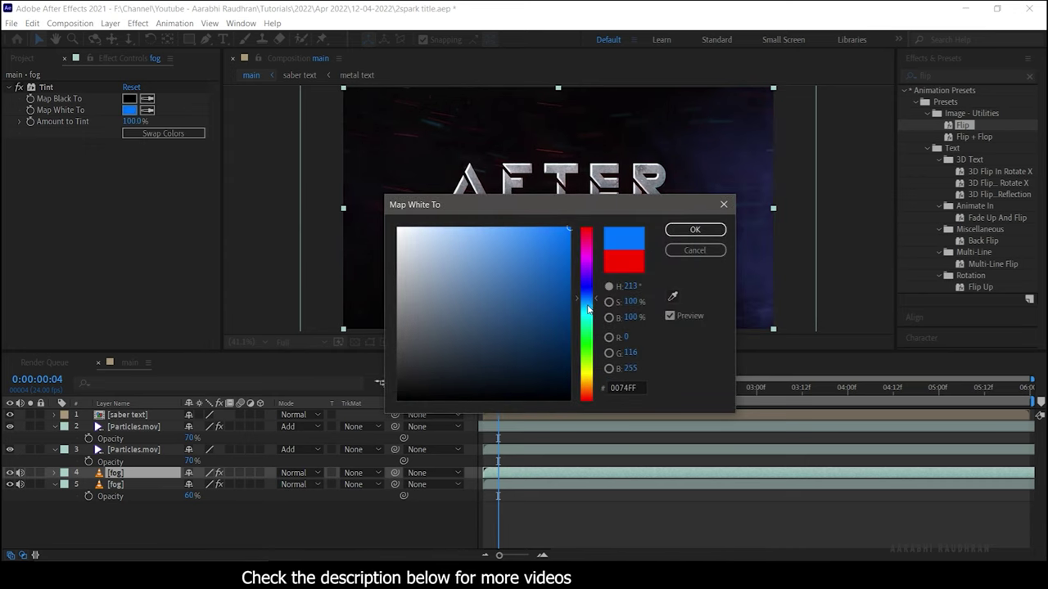
pyautogui.click(694, 229)
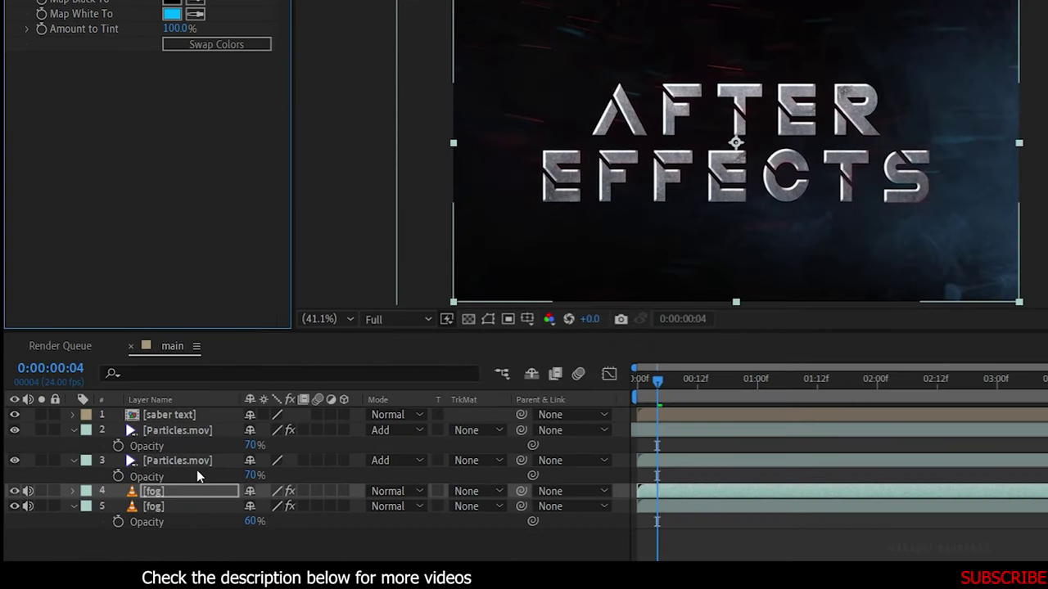
# Step: Rotate the fog copy to 180°
pyautogui.press('r')
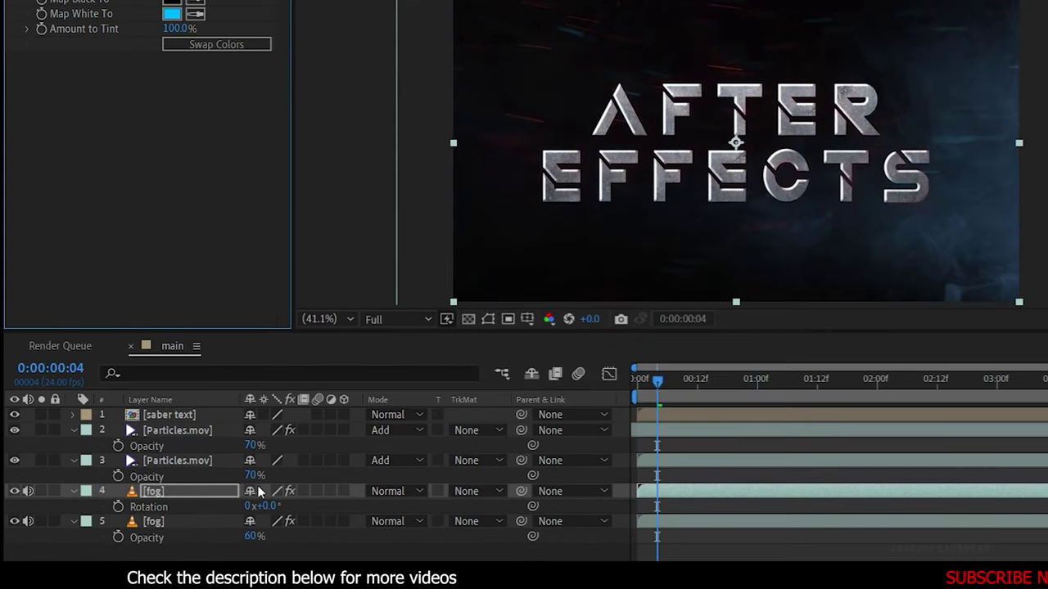
pyautogui.click(264, 506)
pyautogui.write('180')
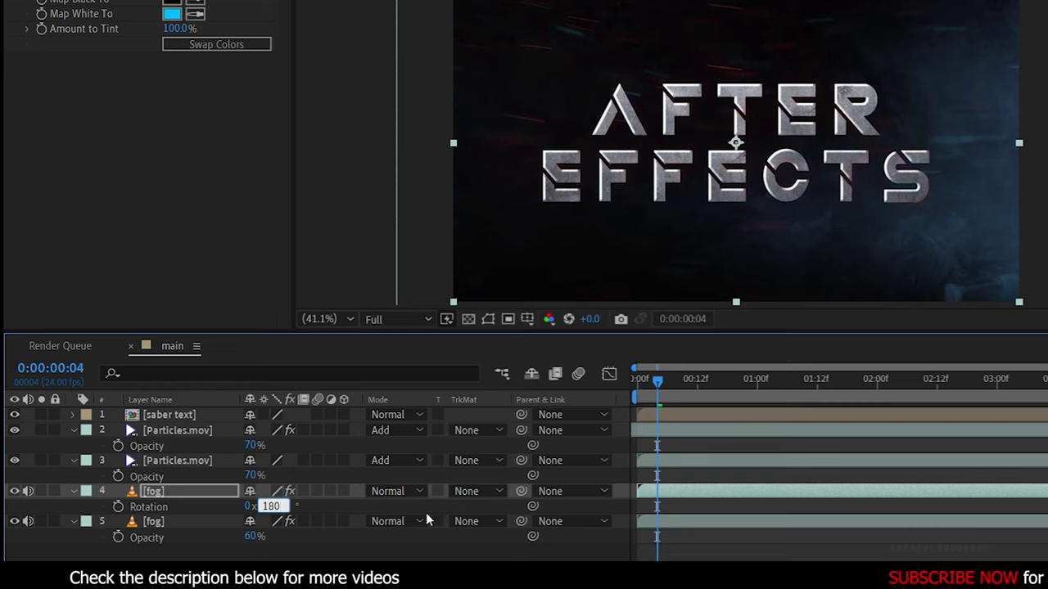
pyautogui.press('Return')
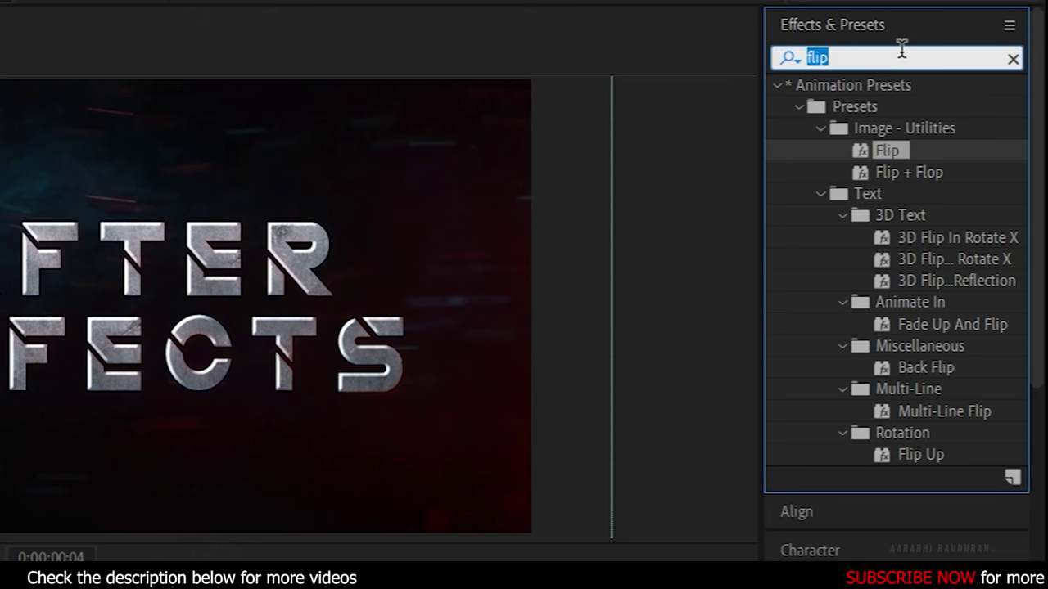
pyautogui.write('op')
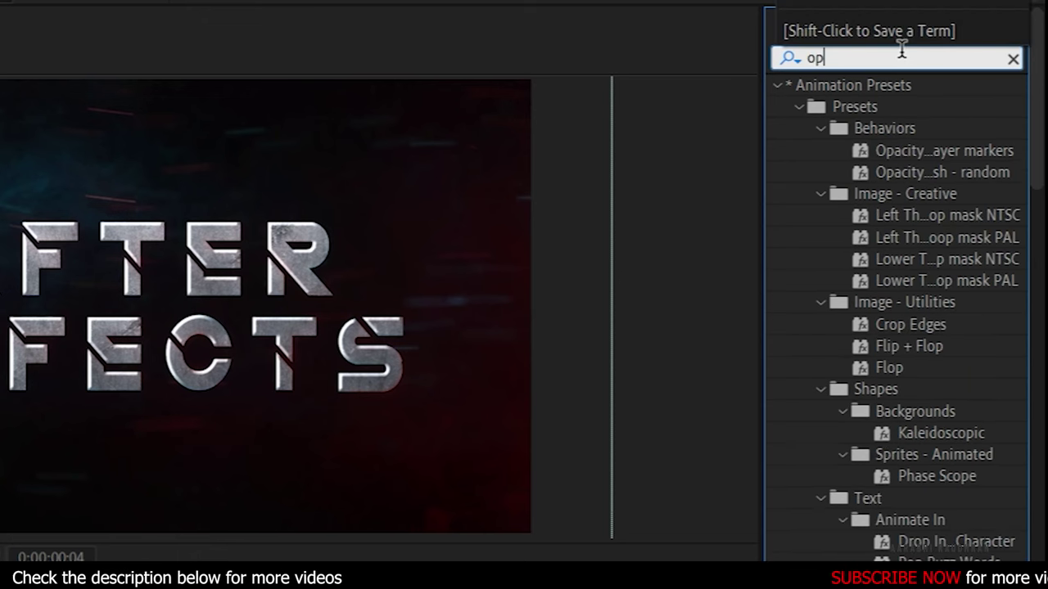
pyautogui.write('ti')
# Step: Apply Optics Compensation to saber text and raise Field Of View to 180 at the comp start
pyautogui.moveTo(862, 104); pyautogui.dragTo(152, 415)
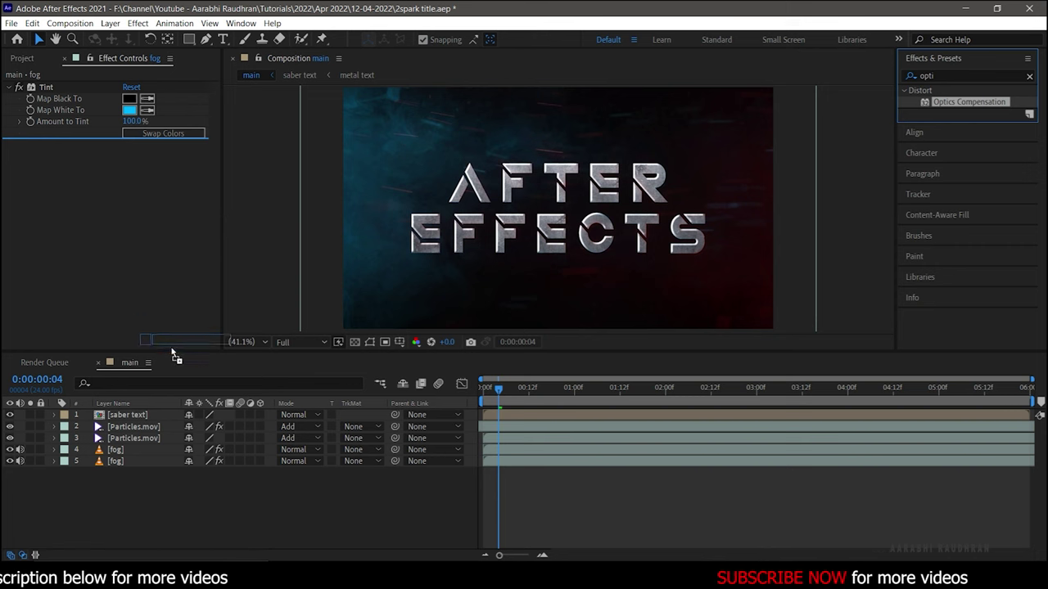
pyautogui.press('Home')
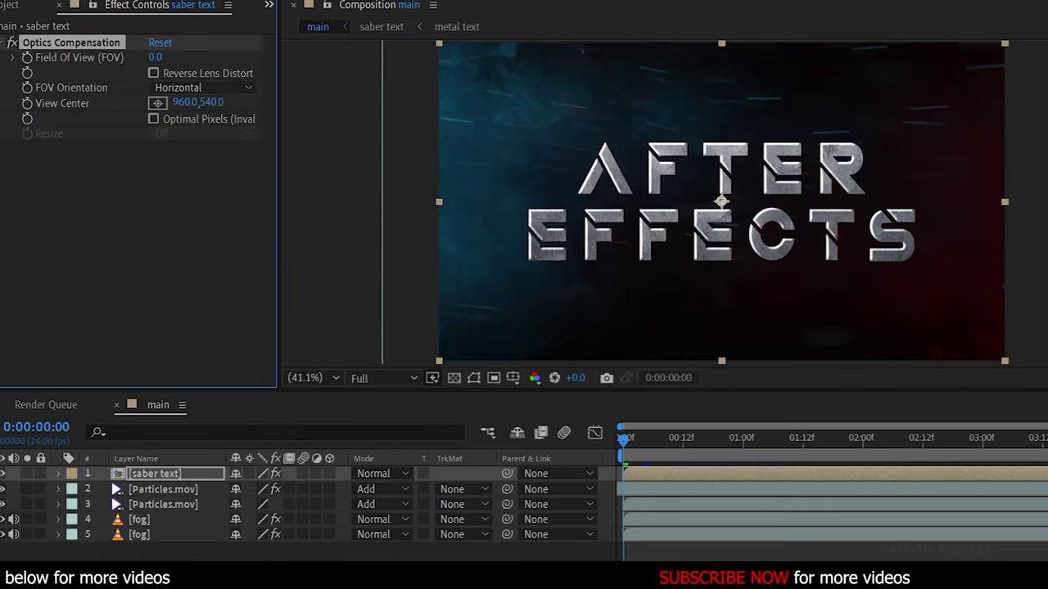
pyautogui.click(982, 452)
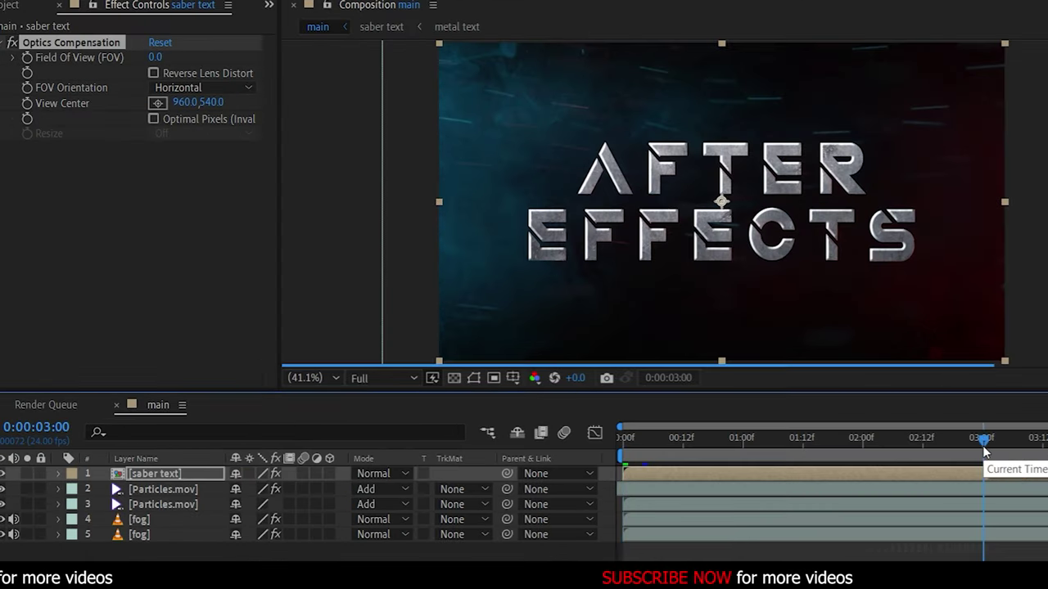
pyautogui.click(29, 63)
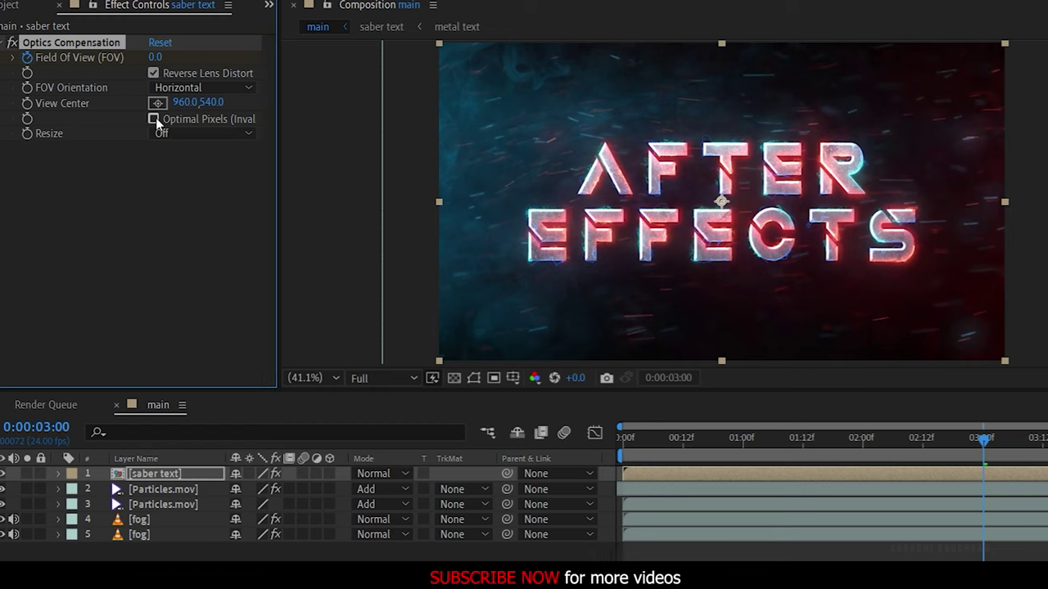
pyautogui.click(238, 238)
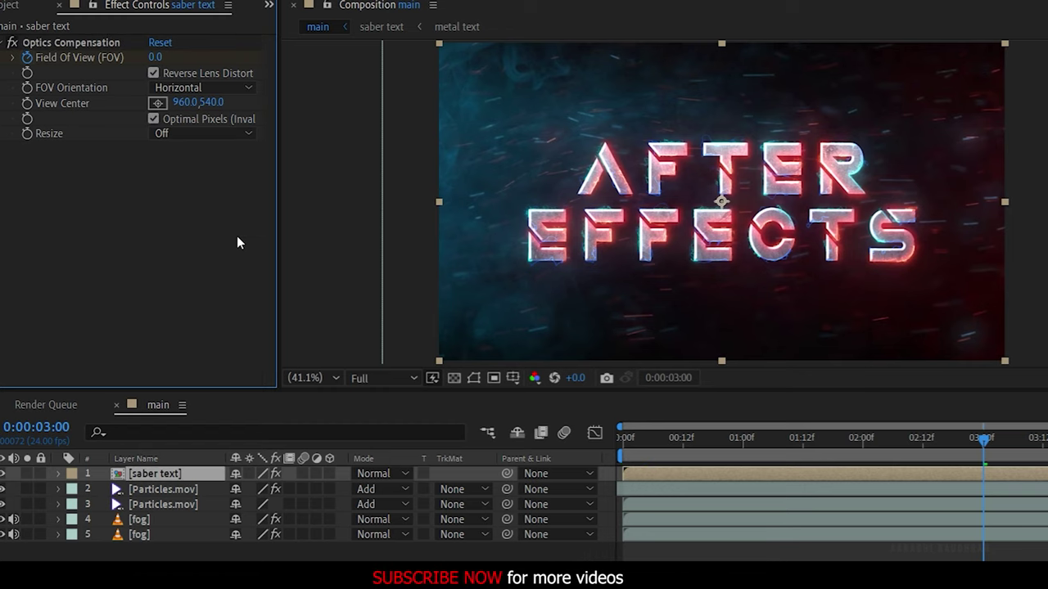
pyautogui.press('Home')
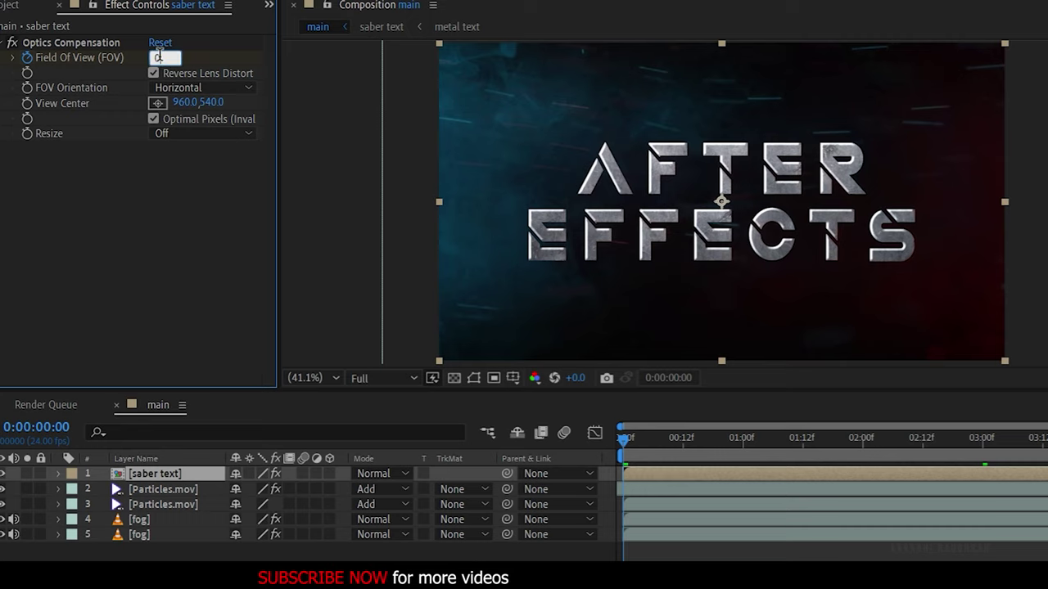
pyautogui.moveTo(157, 59); pyautogui.dragTo(263, 66)
pyautogui.moveTo(876, 87); pyautogui.dragTo(1007, 90)
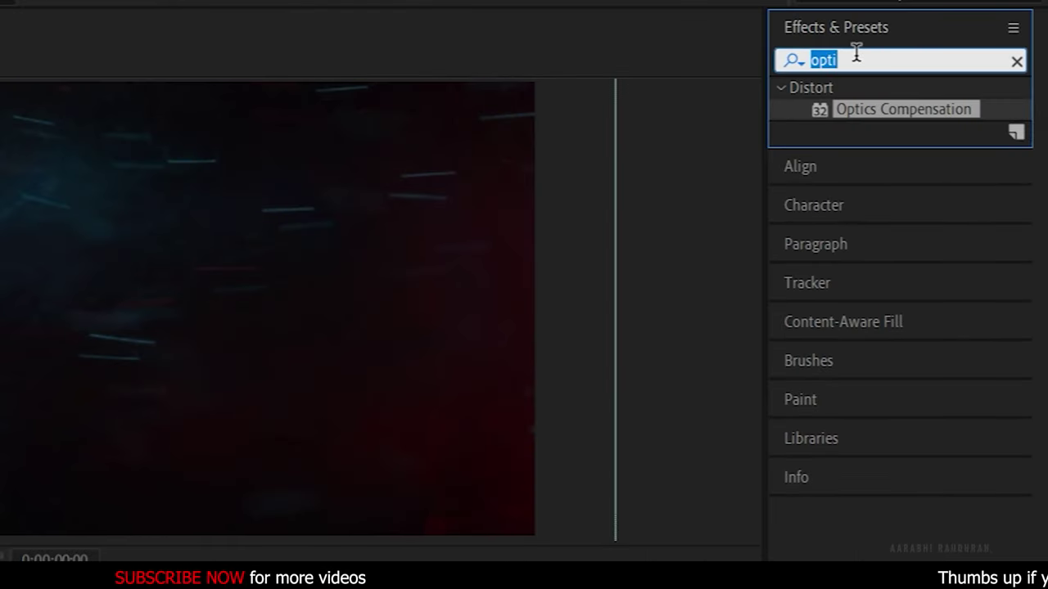
# Step: Add Gaussian Blur to saber text, keyframing Blurriness 0 at 3 seconds and 25 at the start
pyautogui.write('gauss')
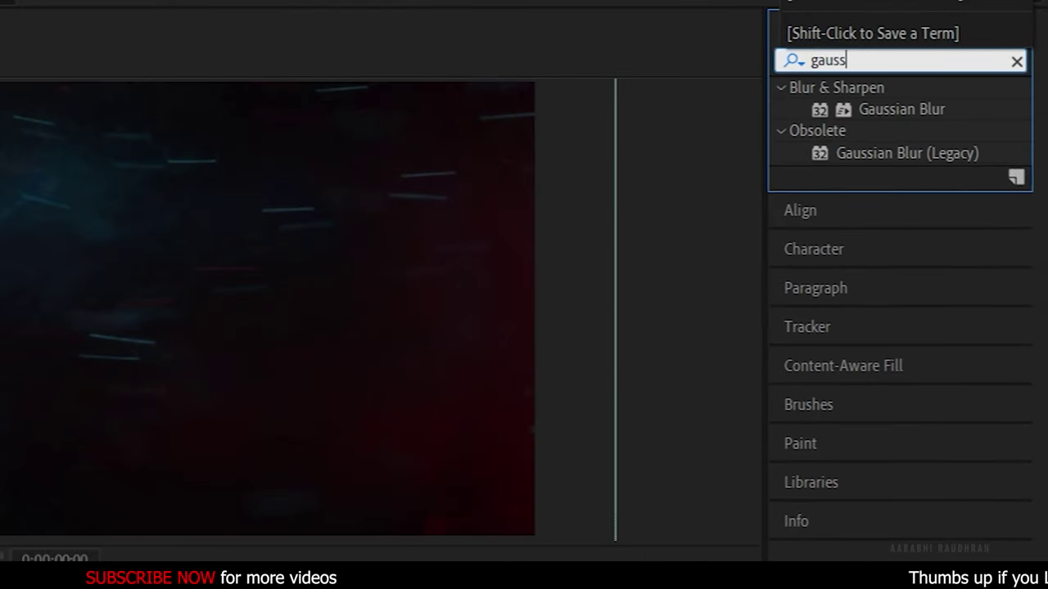
pyautogui.moveTo(934, 111); pyautogui.dragTo(0, 240)
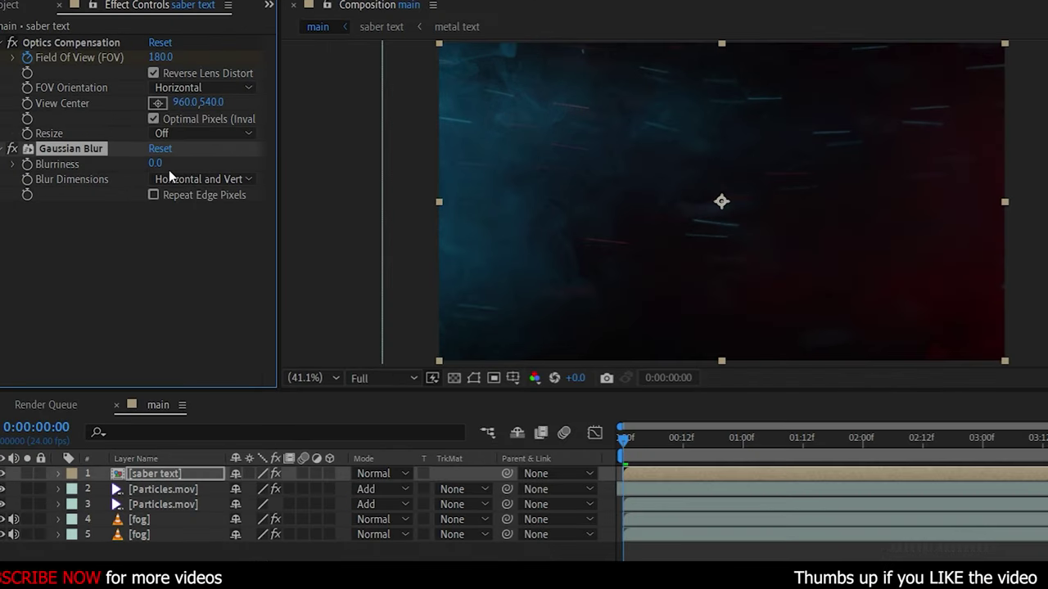
pyautogui.click(983, 442)
pyautogui.click(27, 164)
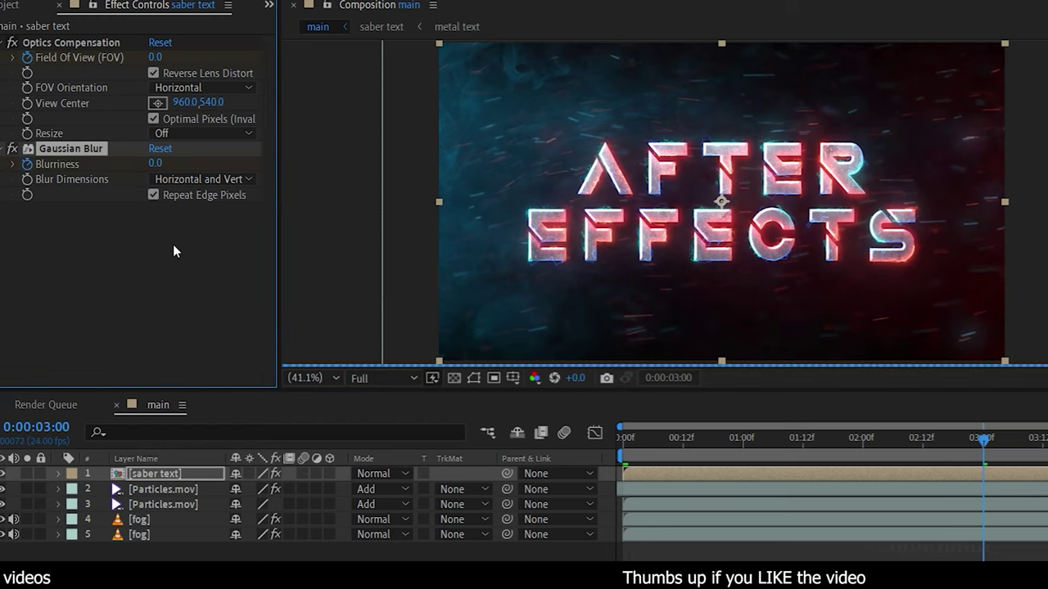
pyautogui.press('Home')
pyautogui.write('25')
pyautogui.press('Return')
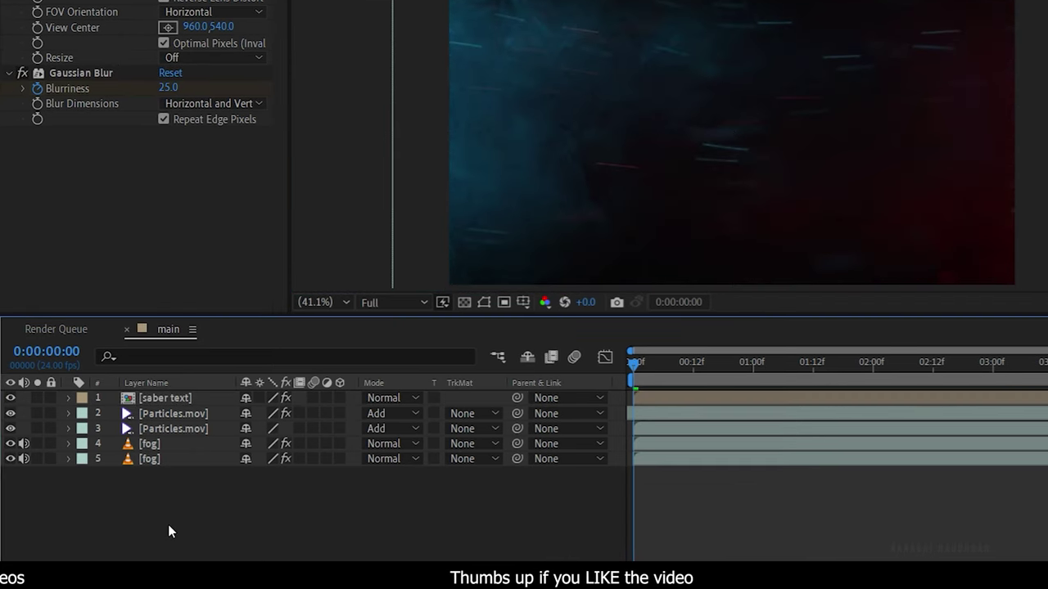
# Step: Add a new Camera 1 layer with default settings and make the saber text layer 3D
pyautogui.rightClick(158, 588)
pyautogui.moveTo(257, 355)
pyautogui.click(421, 429)
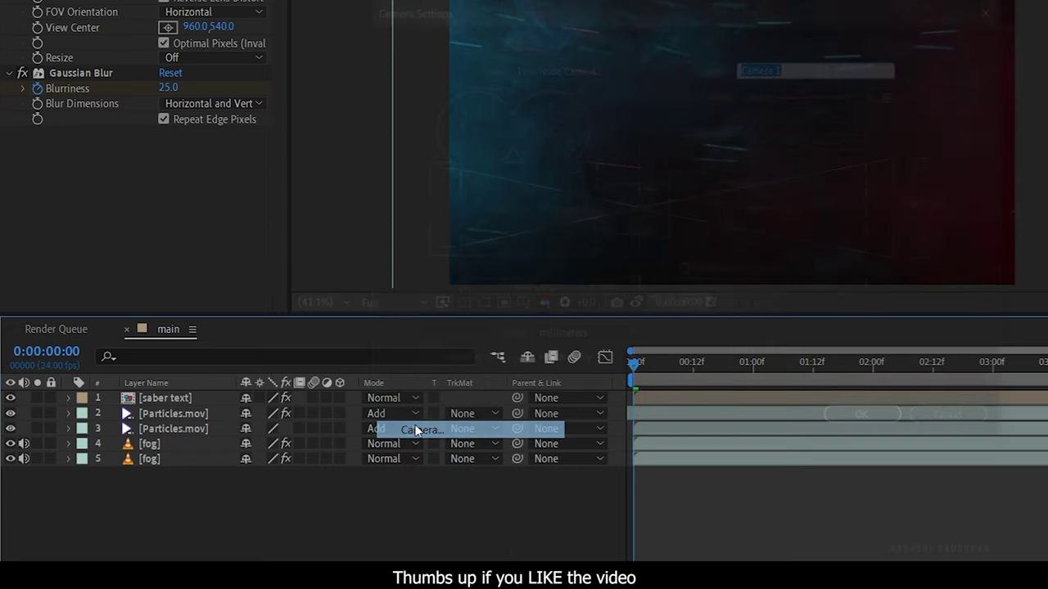
pyautogui.click(858, 426)
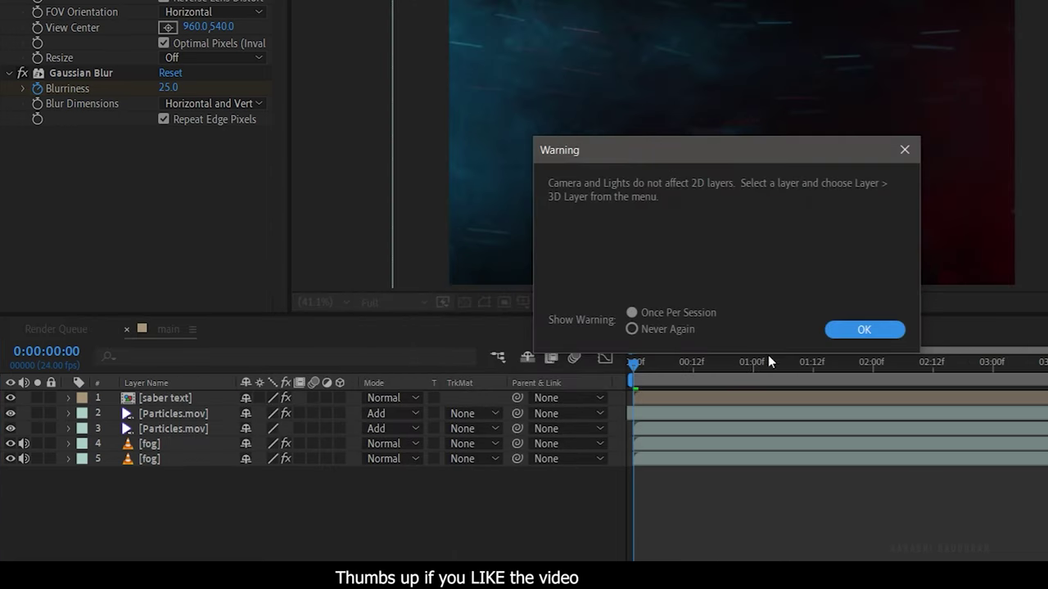
pyautogui.click(851, 331)
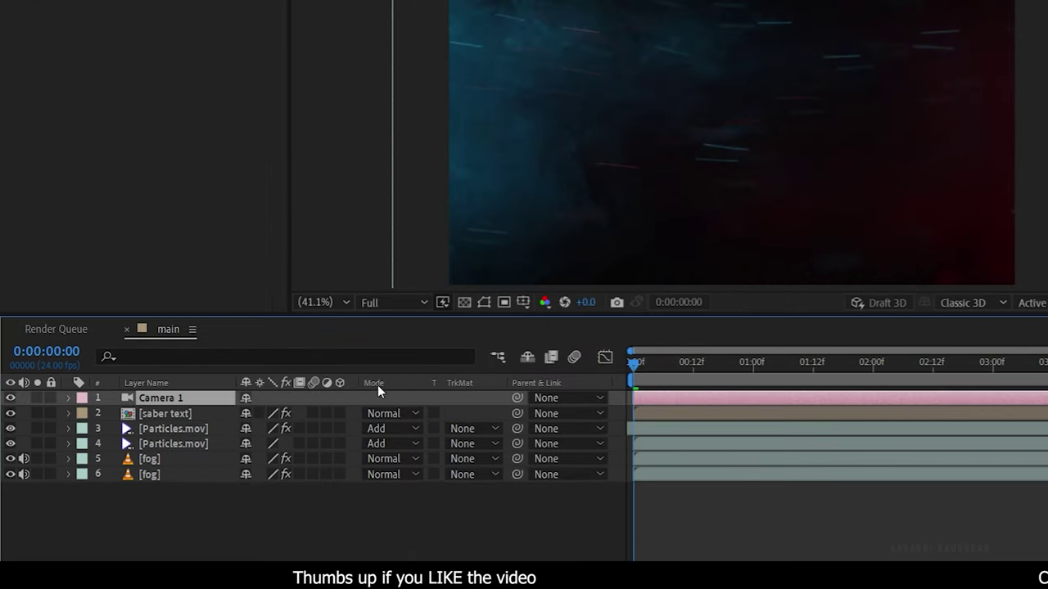
pyautogui.click(340, 413)
pyautogui.click(291, 503)
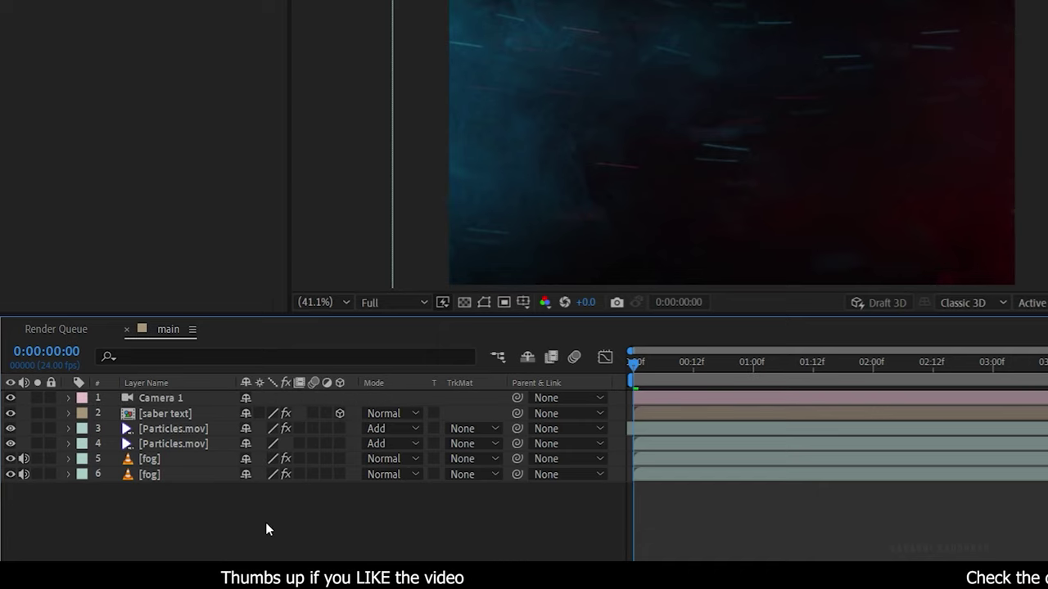
# Step: Add a new Null Object and parent Camera 1 to Null 1
pyautogui.rightClick(262, 538)
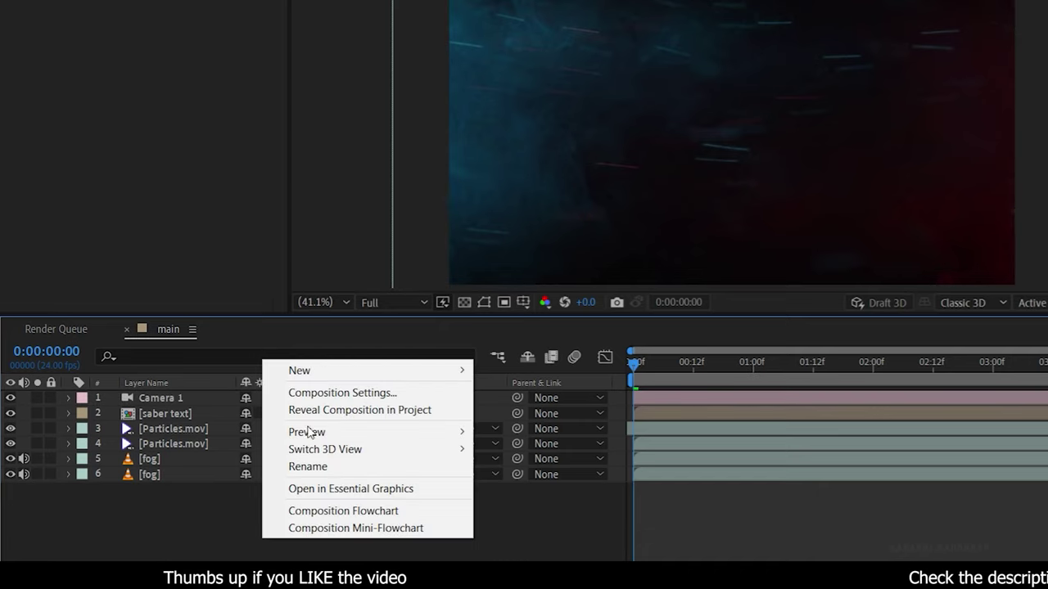
pyautogui.moveTo(341, 372)
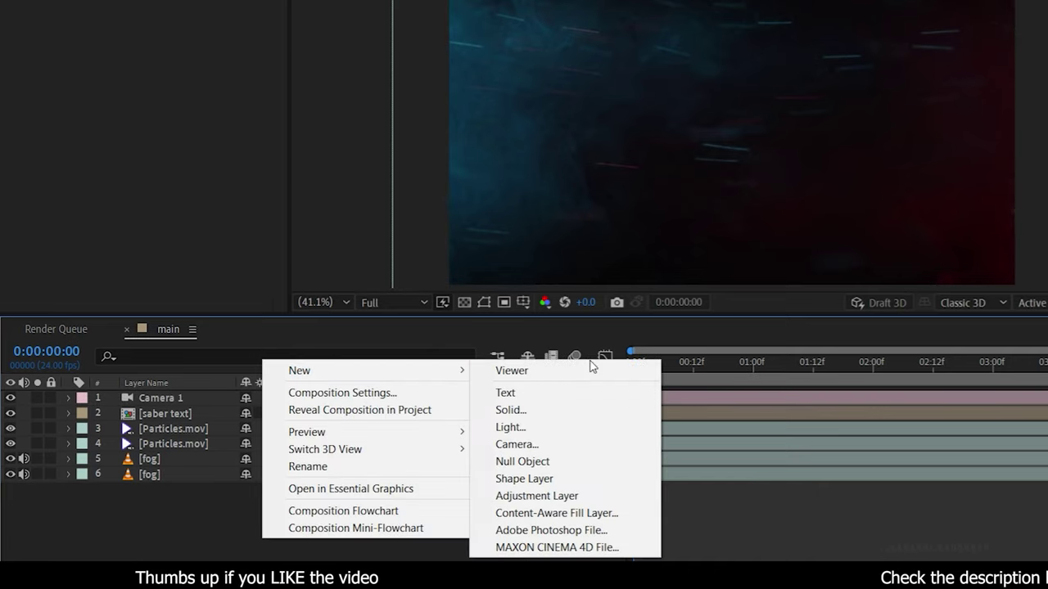
pyautogui.click(562, 461)
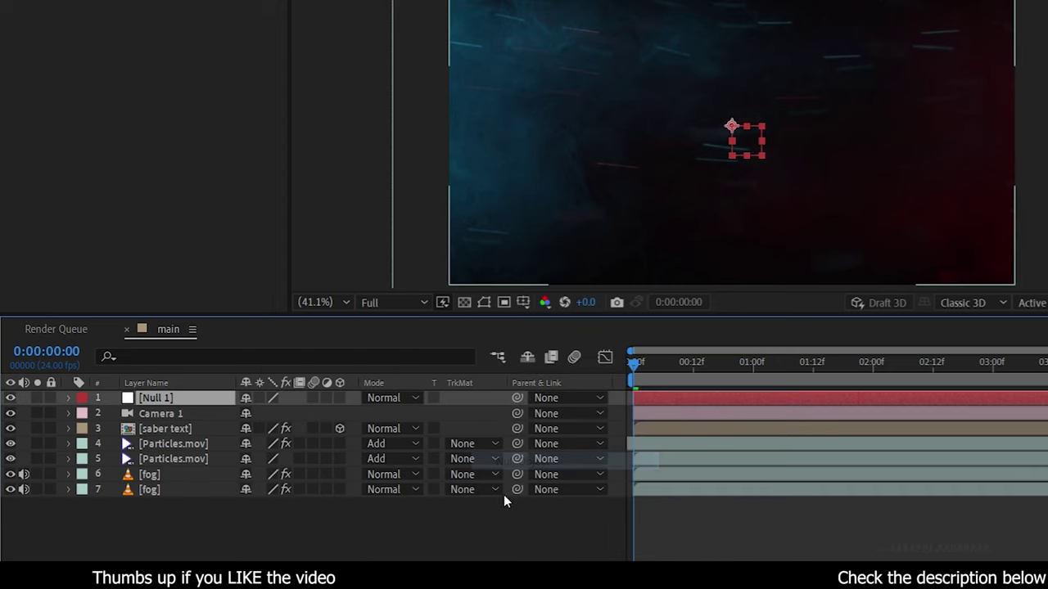
pyautogui.click(576, 415)
pyautogui.click(569, 453)
pyautogui.click(257, 545)
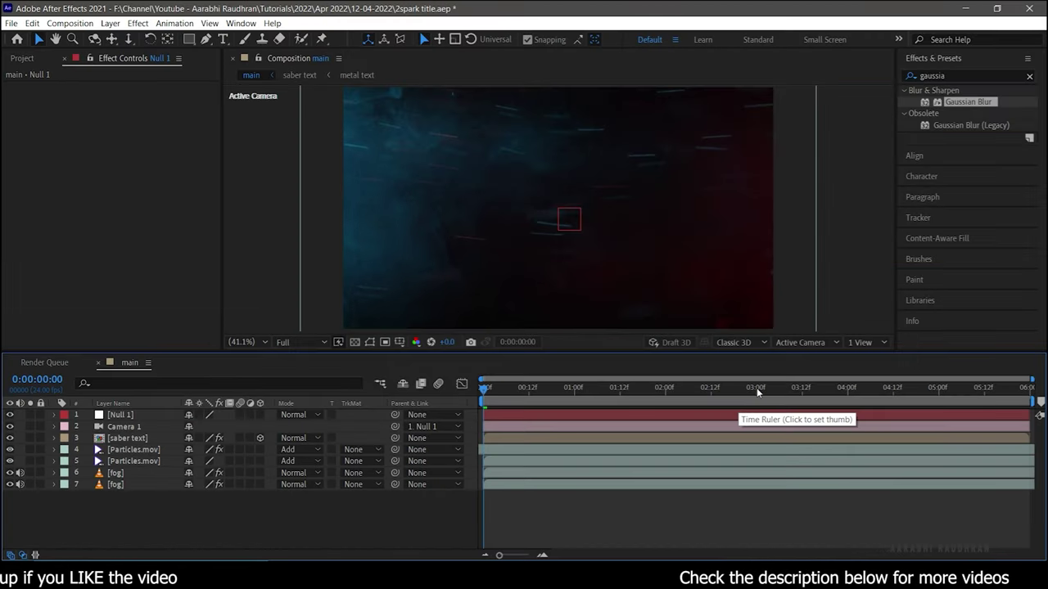
# Step: Make Null 1 a 3D layer and set a Position keyframe at the 3-second mark
pyautogui.click(992, 367)
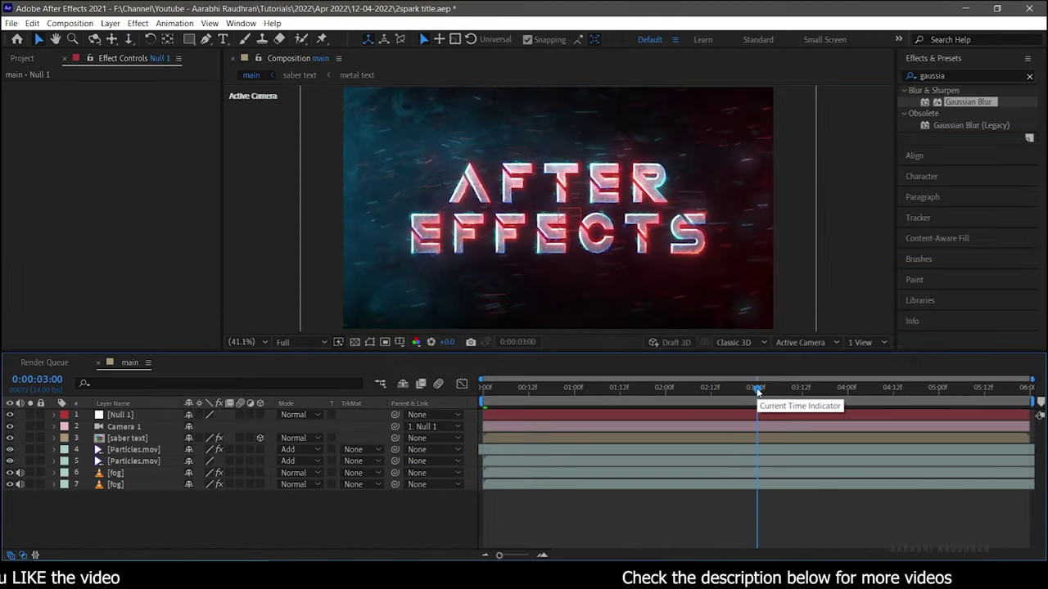
pyautogui.click(146, 416)
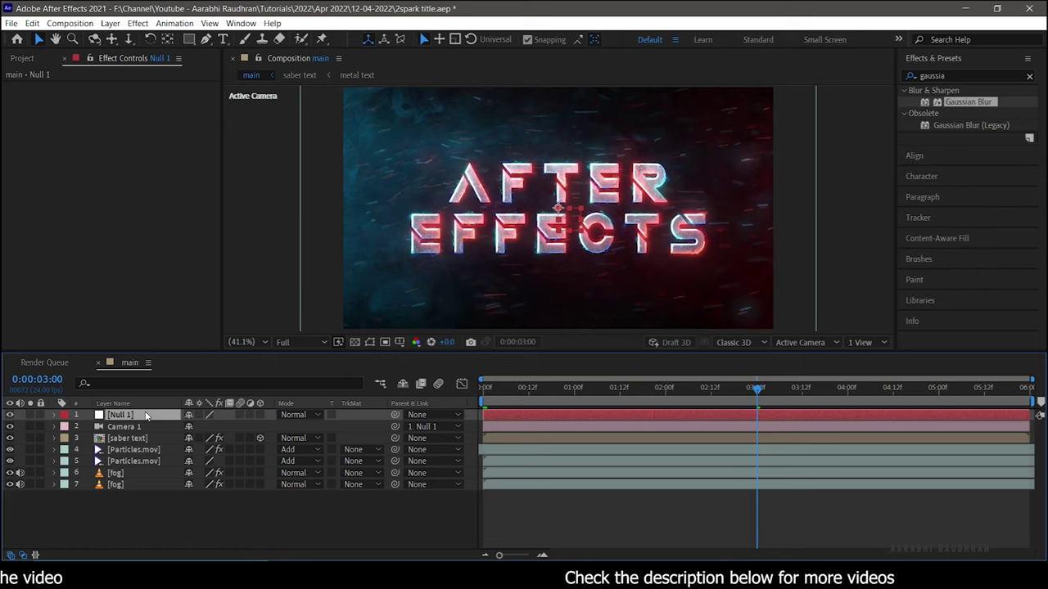
pyautogui.press('p')
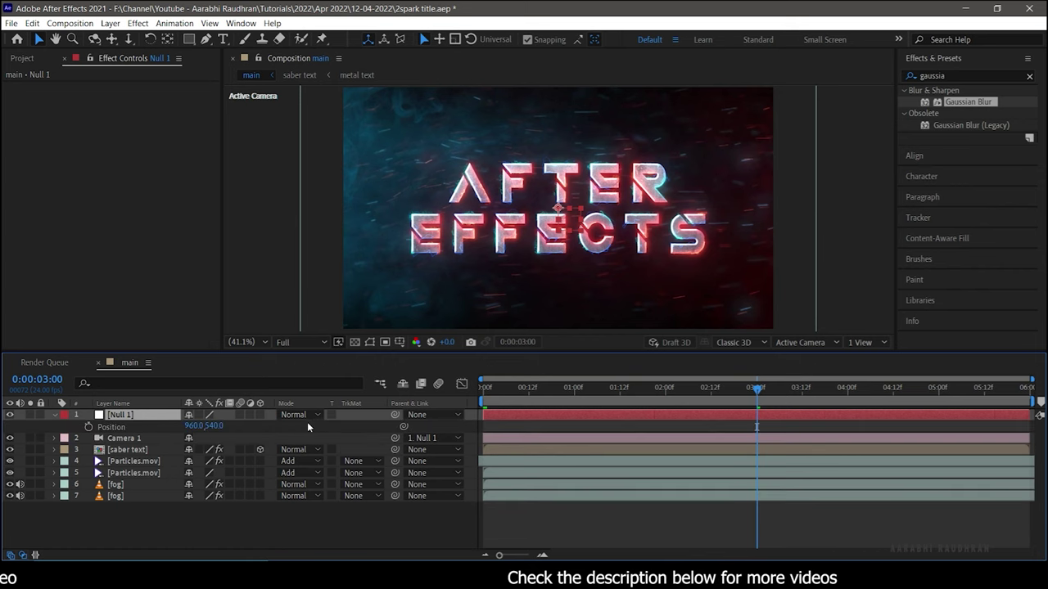
pyautogui.click(261, 415)
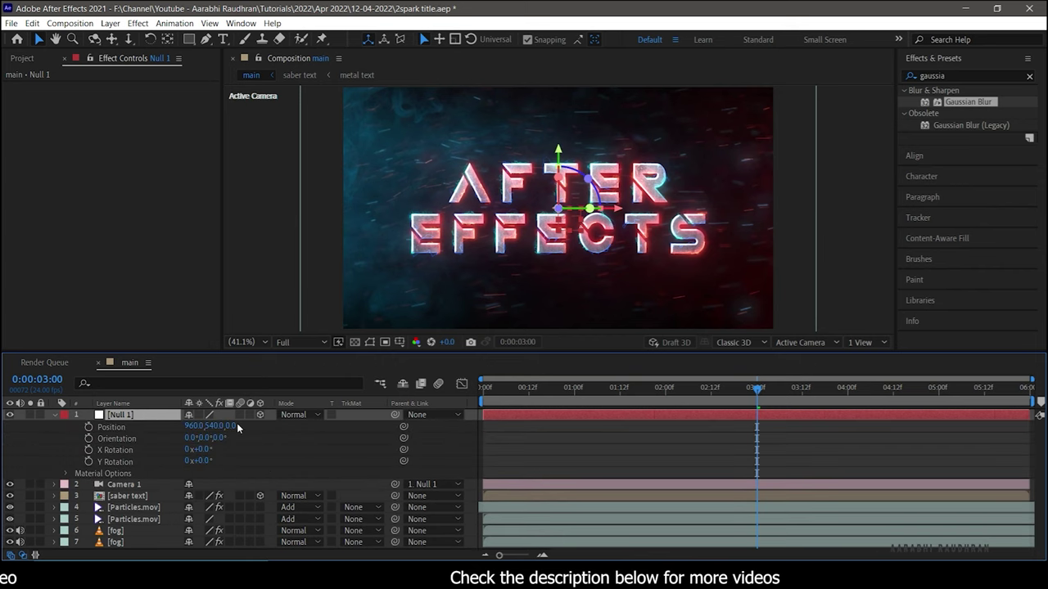
pyautogui.click(89, 427)
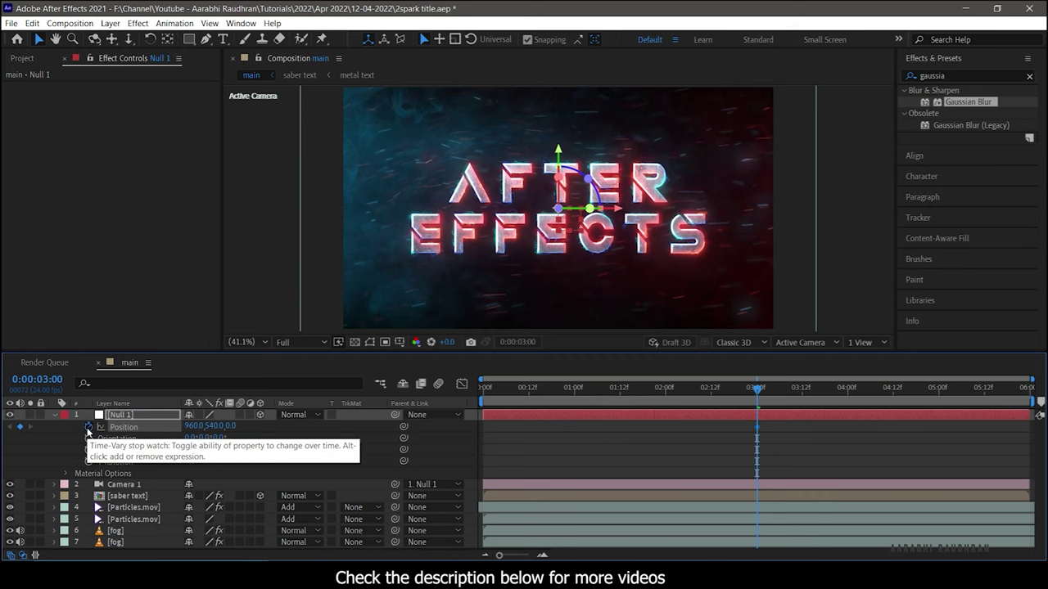
# Step: Keyframe Null 1's Z position at about -782 and -2700 at the start, then preview the push-in
pyautogui.press('space')
pyautogui.moveTo(223, 427); pyautogui.dragTo(28, 440)
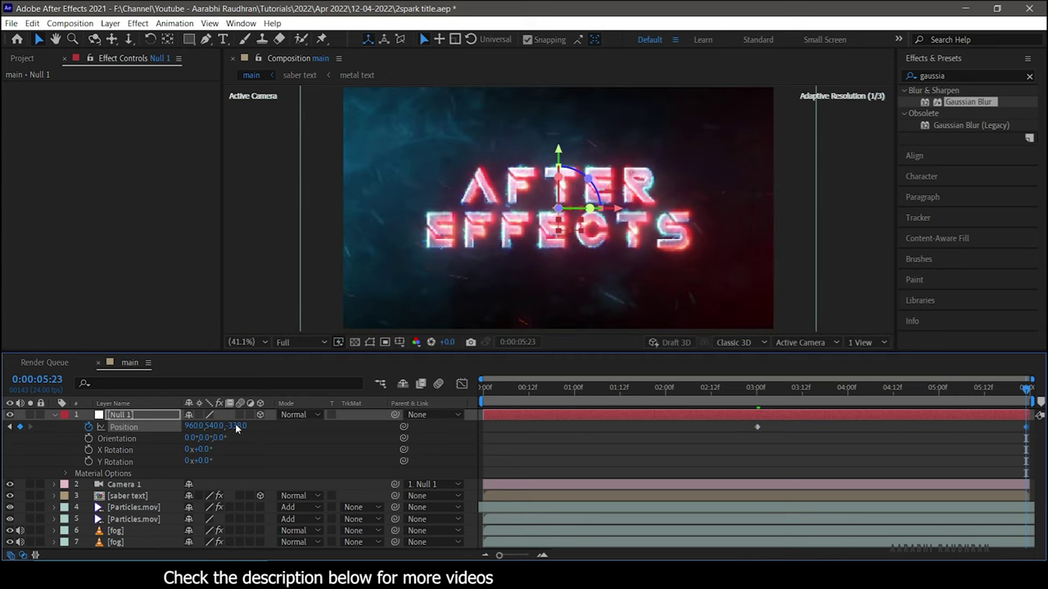
pyautogui.moveTo(236, 428); pyautogui.dragTo(109, 427)
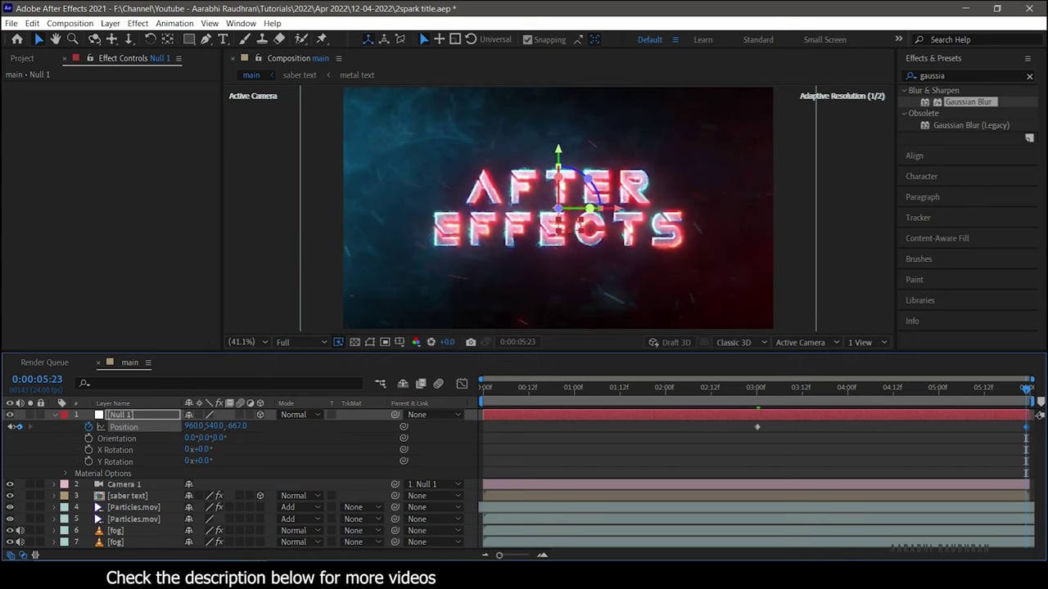
pyautogui.moveTo(238, 426); pyautogui.dragTo(164, 428)
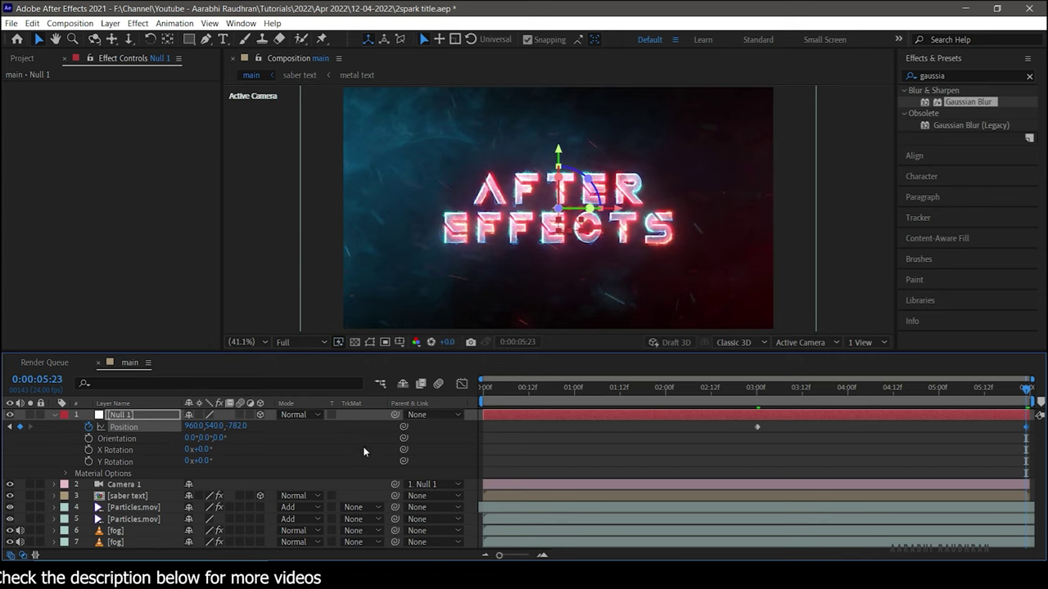
pyautogui.press('Home')
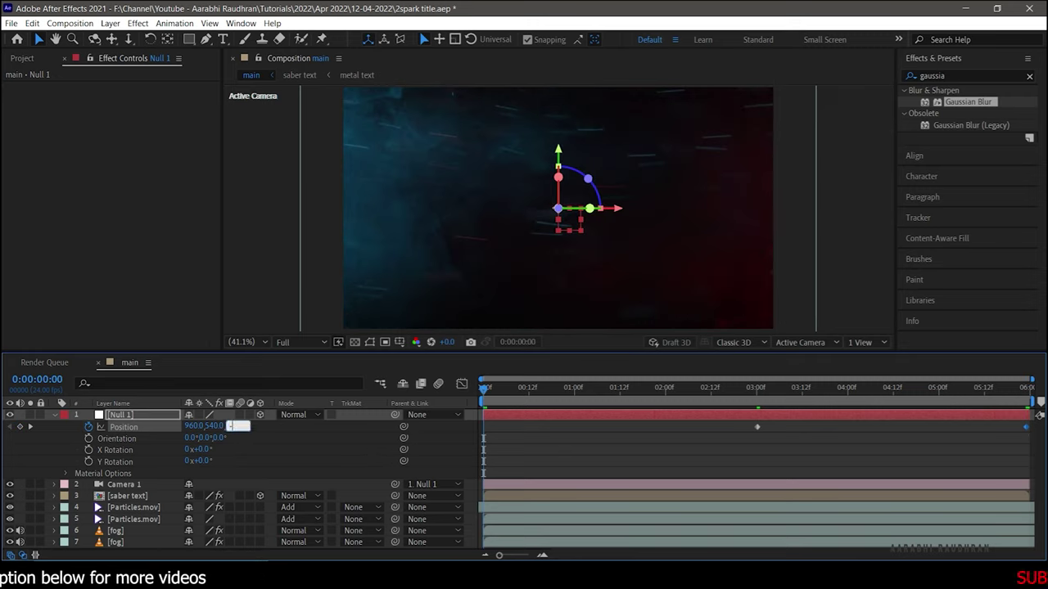
pyautogui.press('Return')
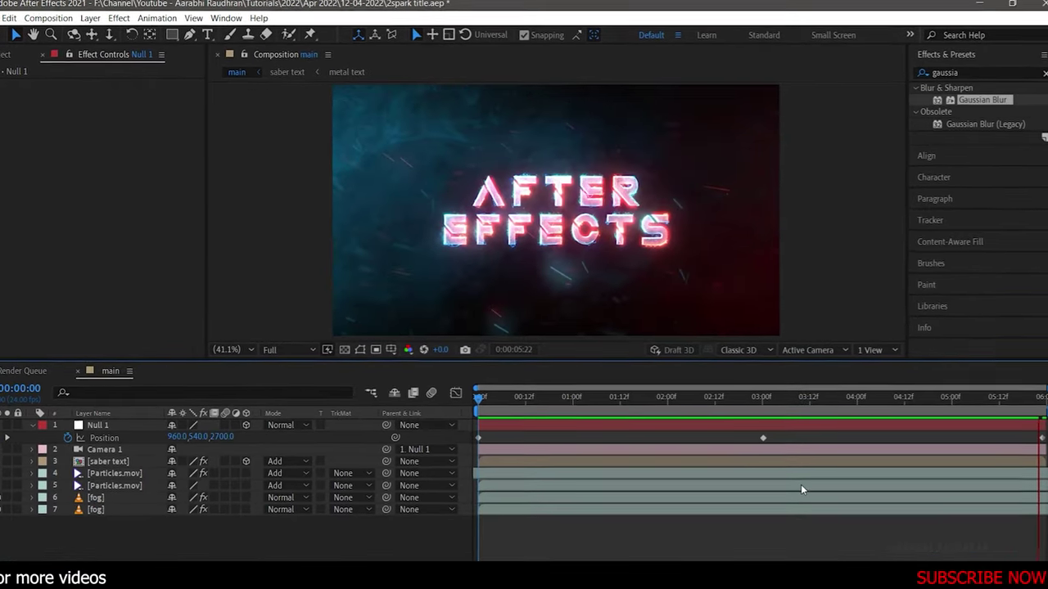
pyautogui.press('space')
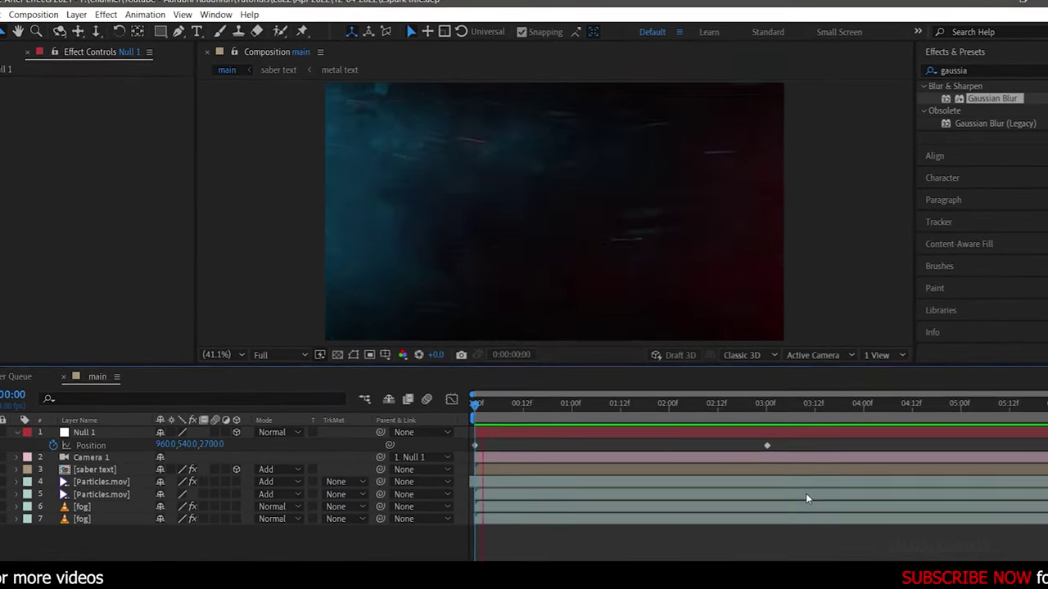